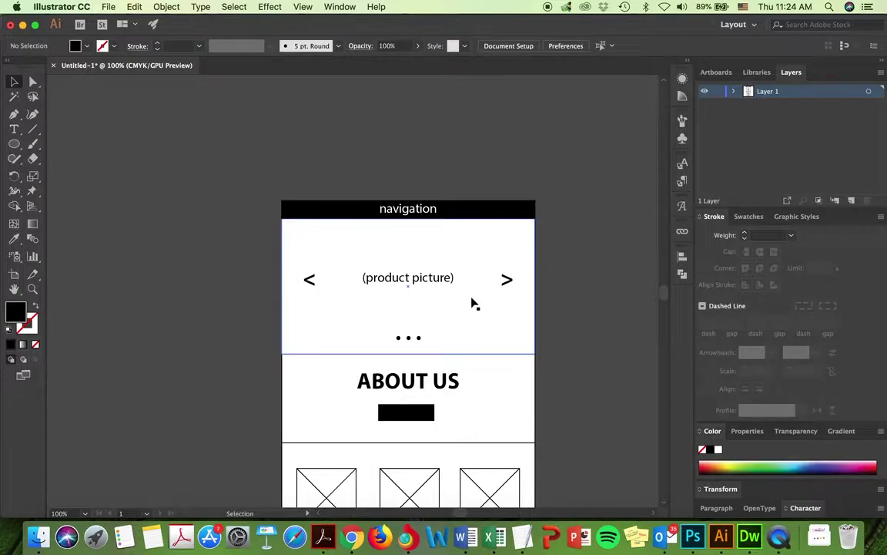
# - Switch to Photoshop and create a new 1200 x 600 pixel document at 72 pixels/inch with a white background
pyautogui.click(692, 537)
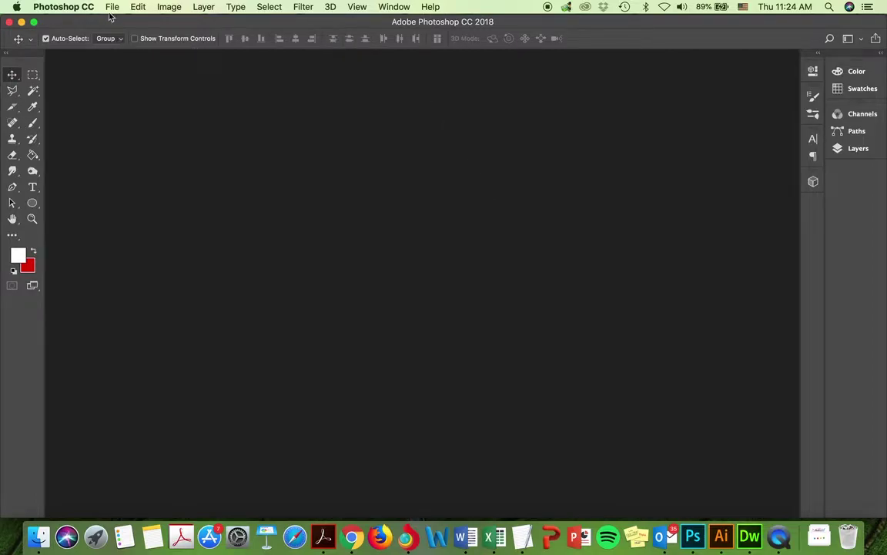
pyautogui.click(112, 7)
pyautogui.click(115, 28)
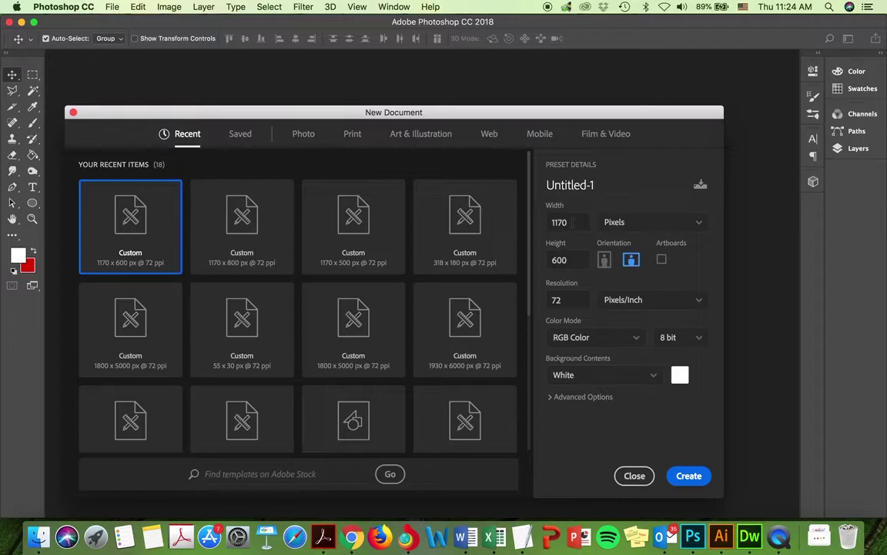
pyautogui.doubleClick(560, 222)
pyautogui.write('1200')
pyautogui.doubleClick(577, 262)
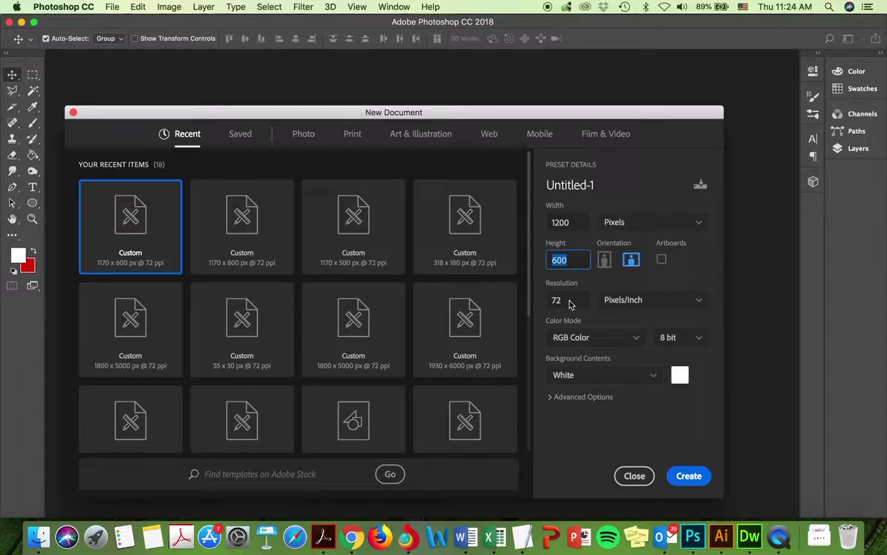
pyautogui.click(688, 477)
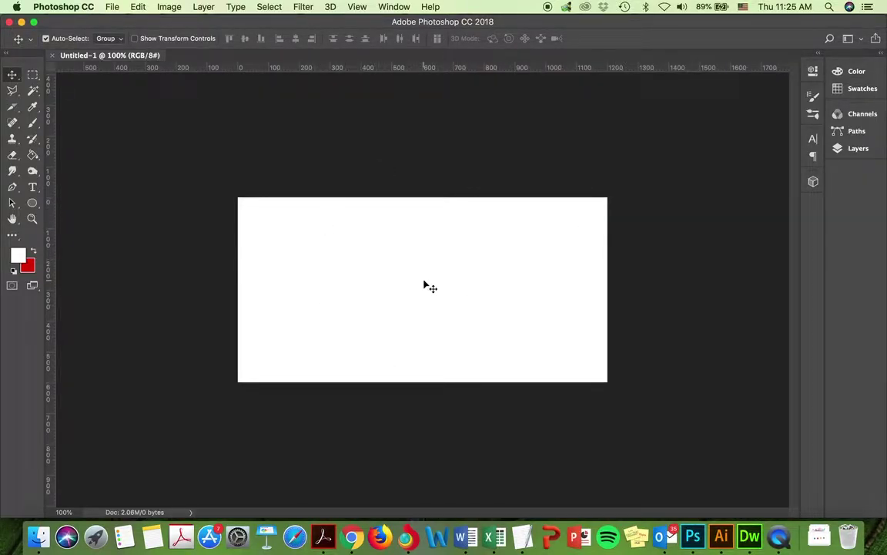
pyautogui.click(818, 533)
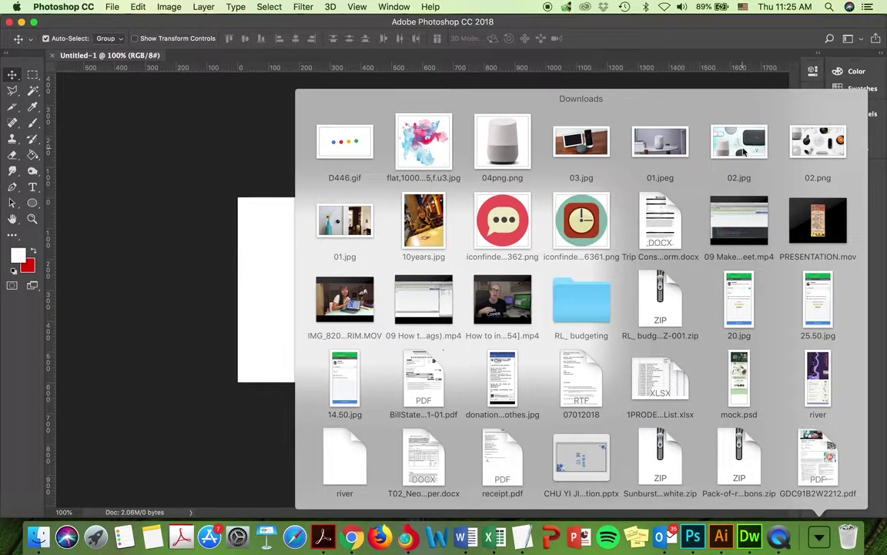
pyautogui.moveTo(744, 152); pyautogui.dragTo(537, 232)
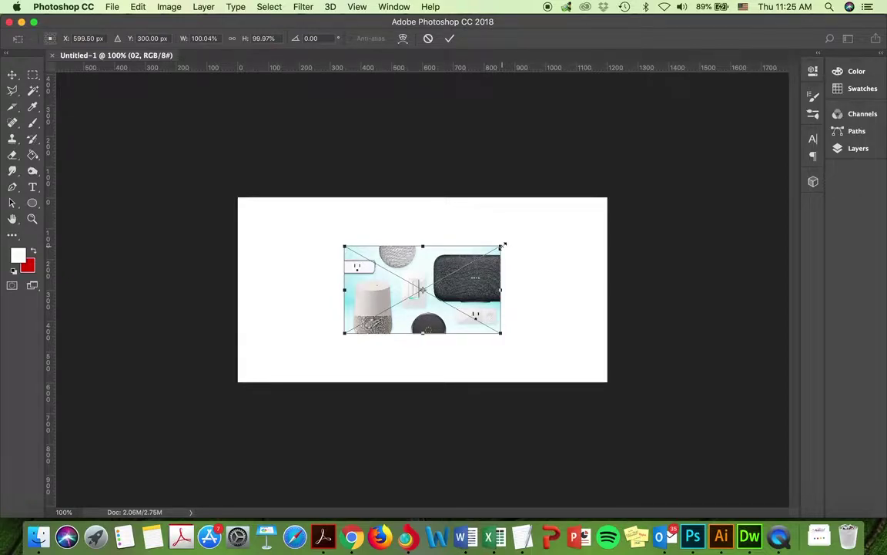
pyautogui.moveTo(502, 245); pyautogui.dragTo(609, 178)
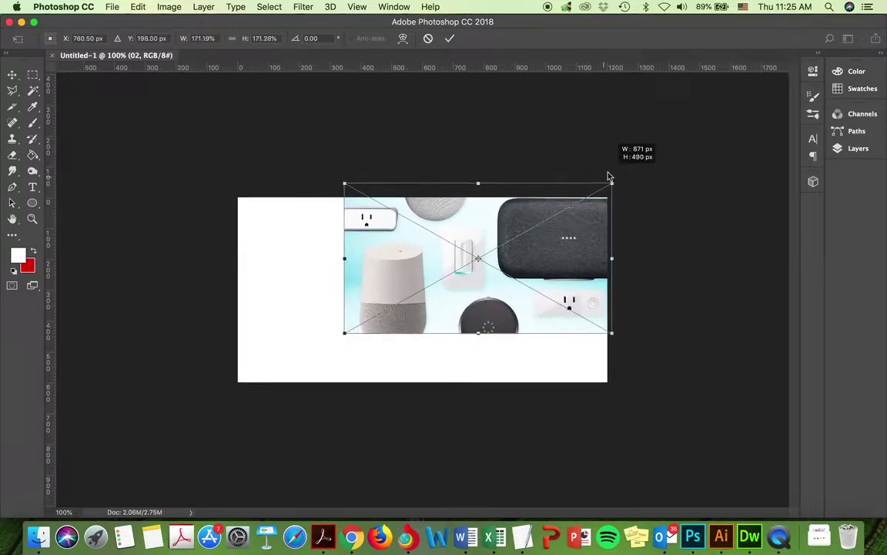
pyautogui.moveTo(346, 331); pyautogui.dragTo(224, 379)
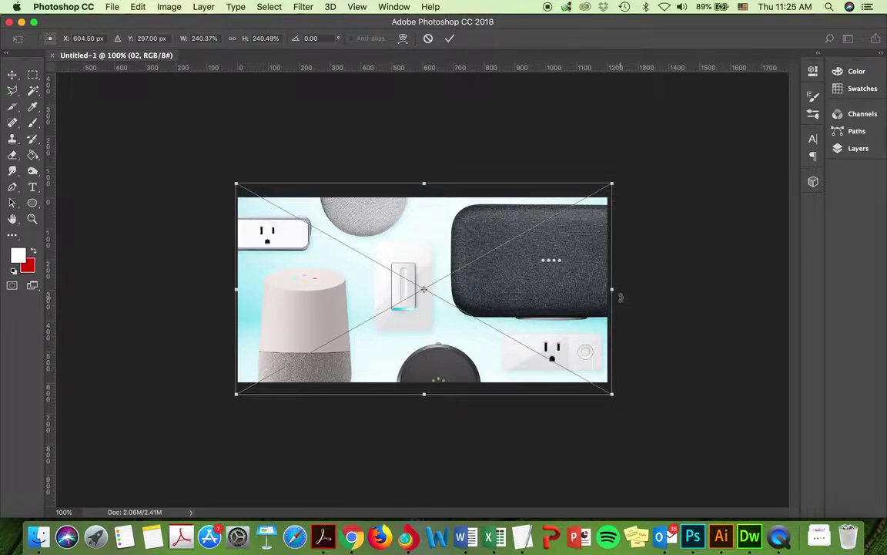
pyautogui.moveTo(613, 289); pyautogui.dragTo(732, 285)
pyautogui.press('Escape')
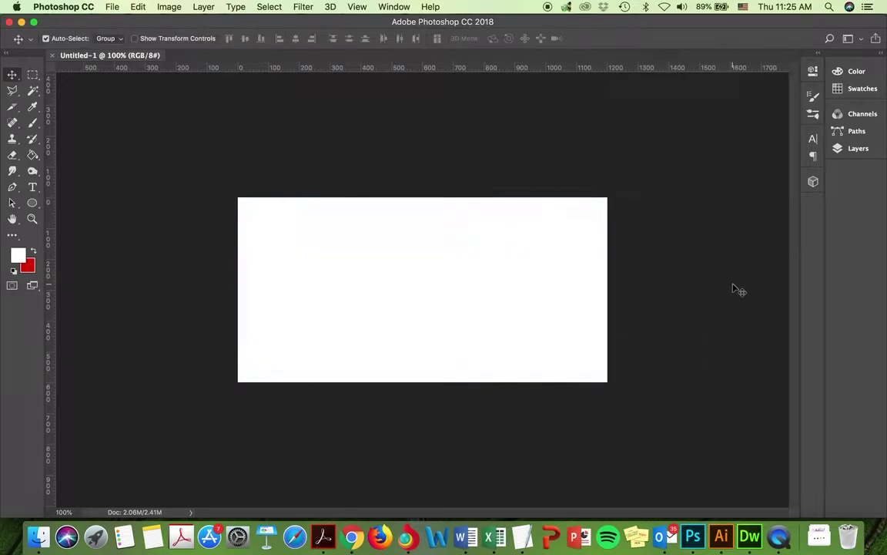
# - Place 02.jpg from Downloads on the canvas and scale it proportionally to about 238% so it covers the whole canvas
pyautogui.click(819, 537)
pyautogui.moveTo(738, 140); pyautogui.dragTo(486, 257)
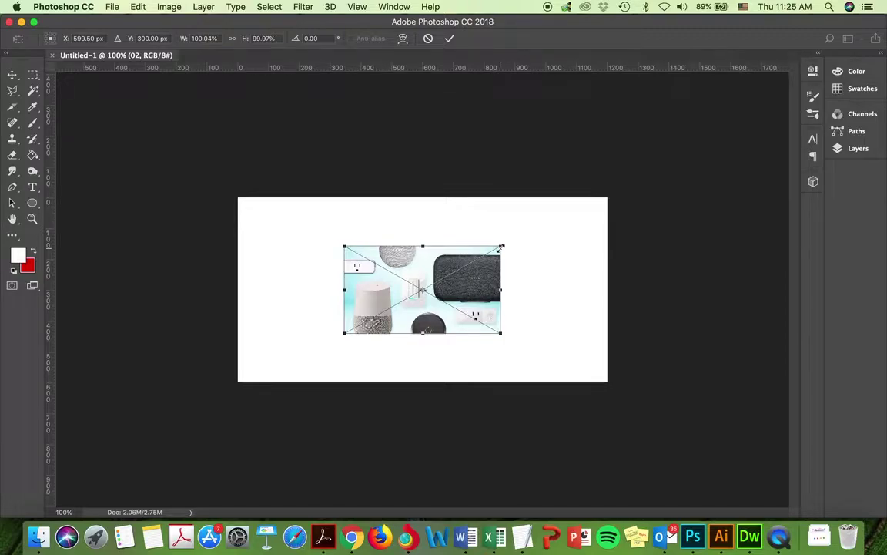
pyautogui.moveTo(501, 248); pyautogui.dragTo(619, 197)
pyautogui.moveTo(342, 336); pyautogui.dragTo(231, 385)
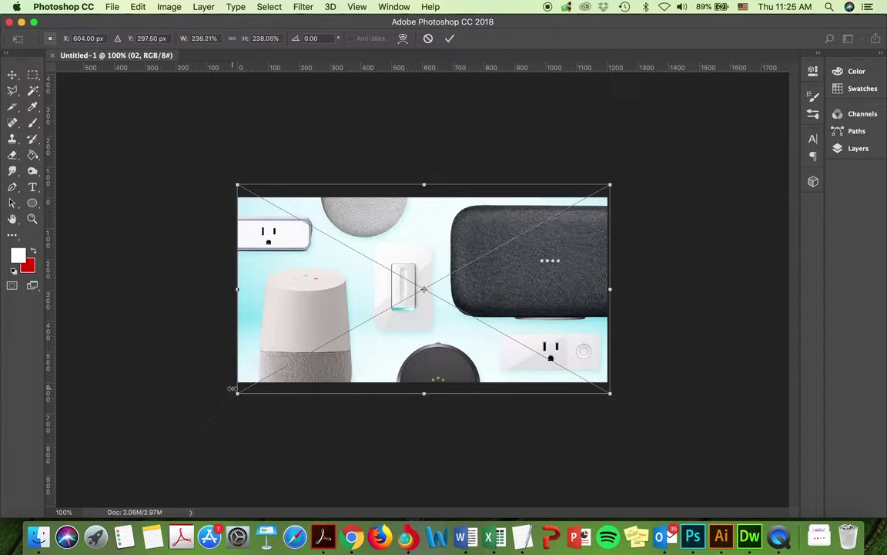
pyautogui.click(450, 38)
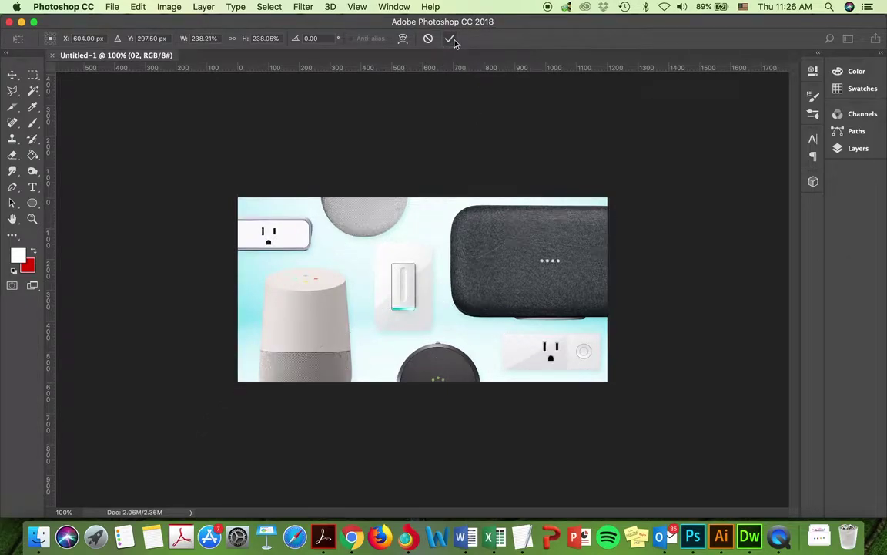
# - Start saving the document under a new name and choose the images folder inside Desktop/mocrosite_test/microsite_test as the destination
pyautogui.click(104, 8)
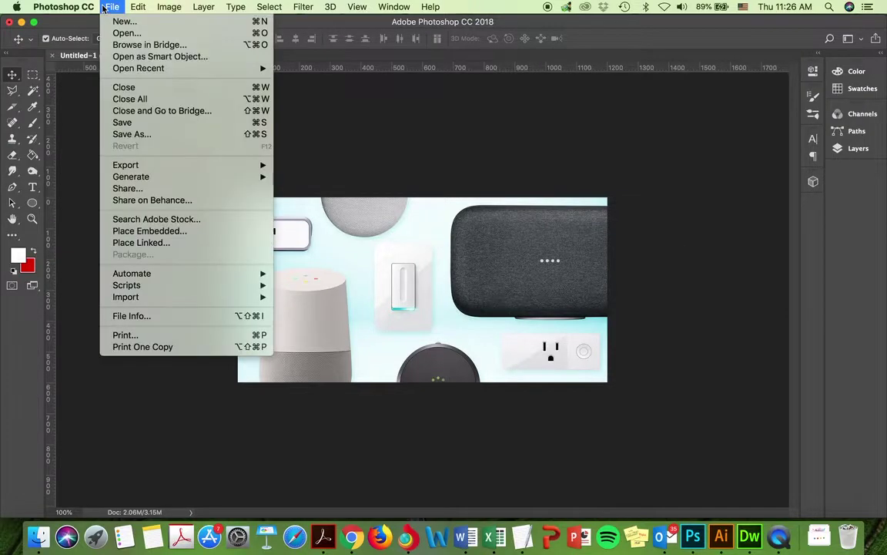
pyautogui.click(132, 134)
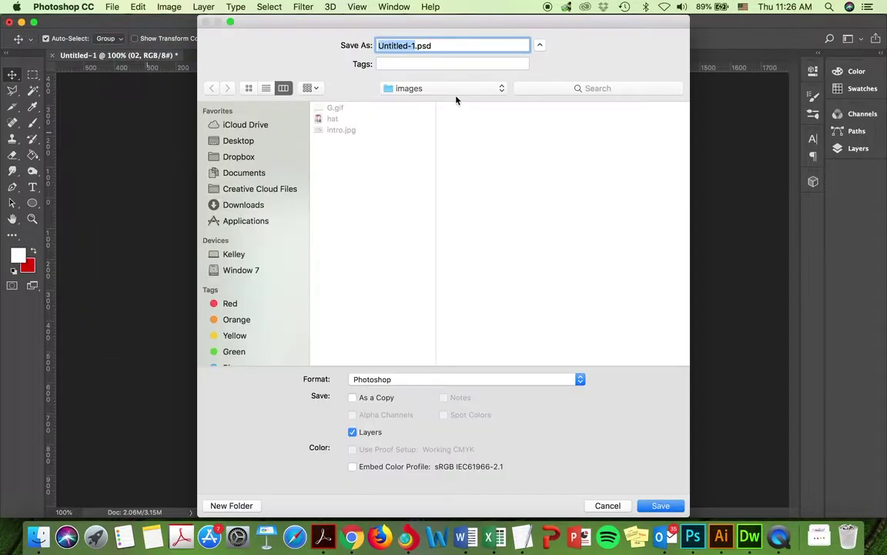
pyautogui.click(235, 140)
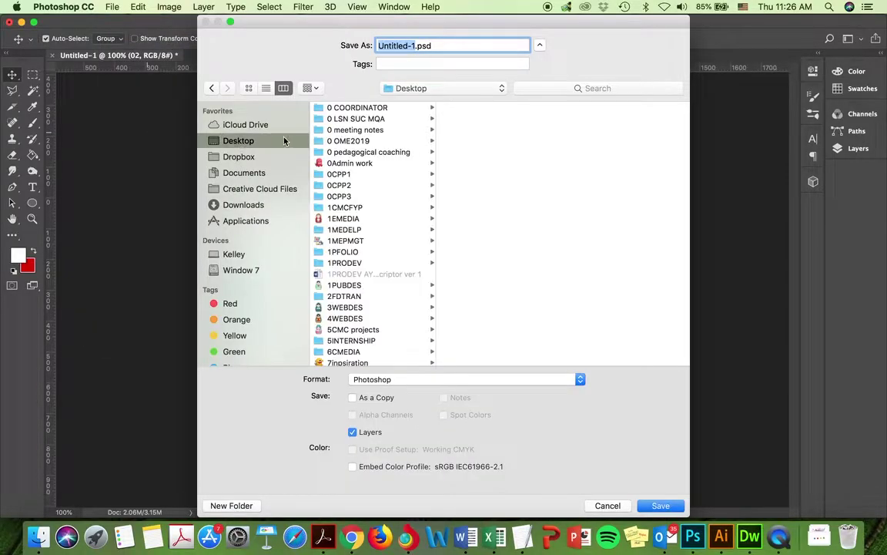
pyautogui.scroll(-3, 347, 255)
pyautogui.scroll(-15, 347, 255)
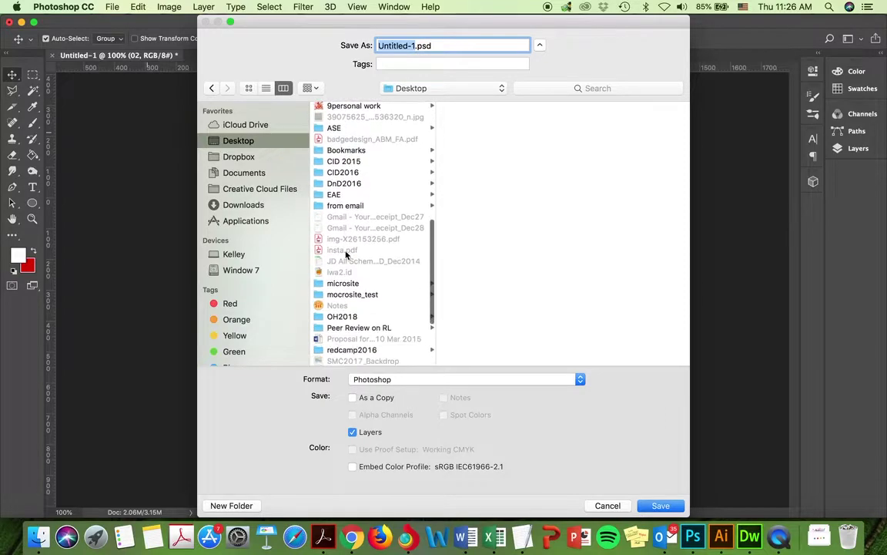
pyautogui.scroll(10, 347, 255)
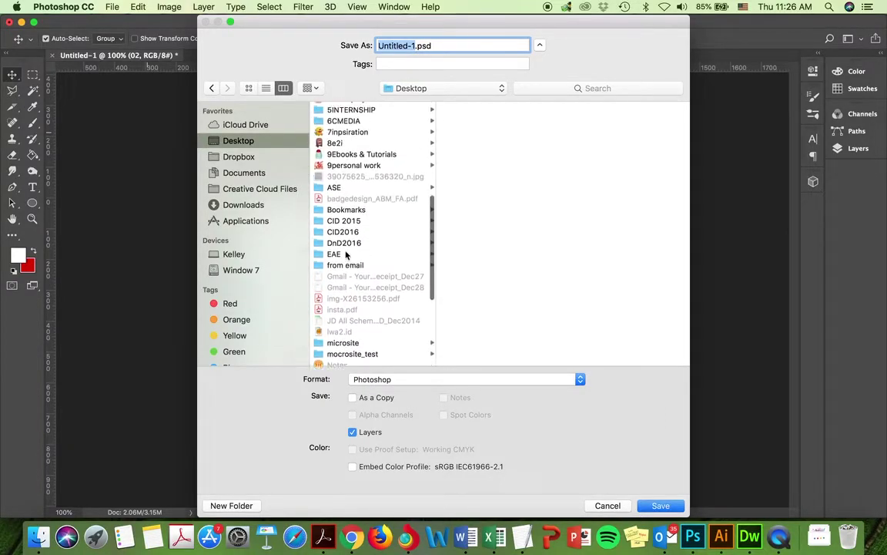
pyautogui.scroll(-10, 347, 255)
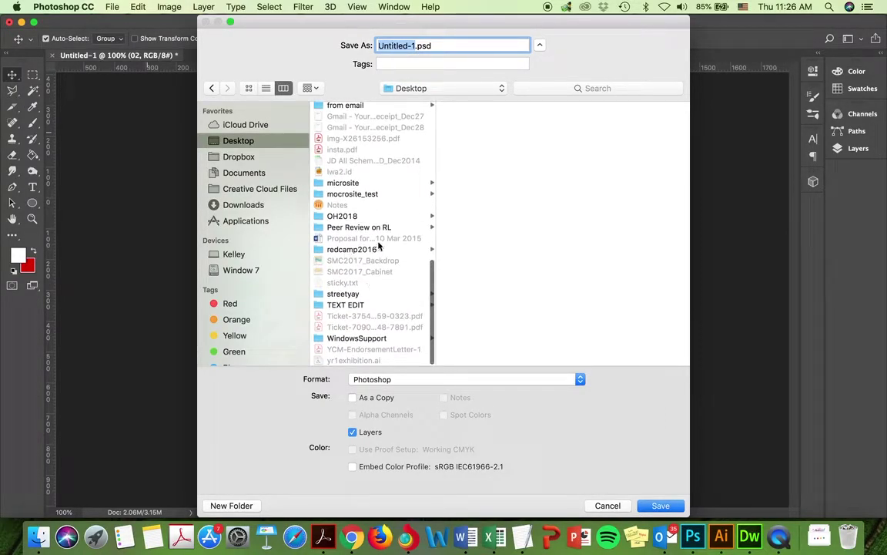
pyautogui.scroll(1, 381, 225)
pyautogui.click(333, 208)
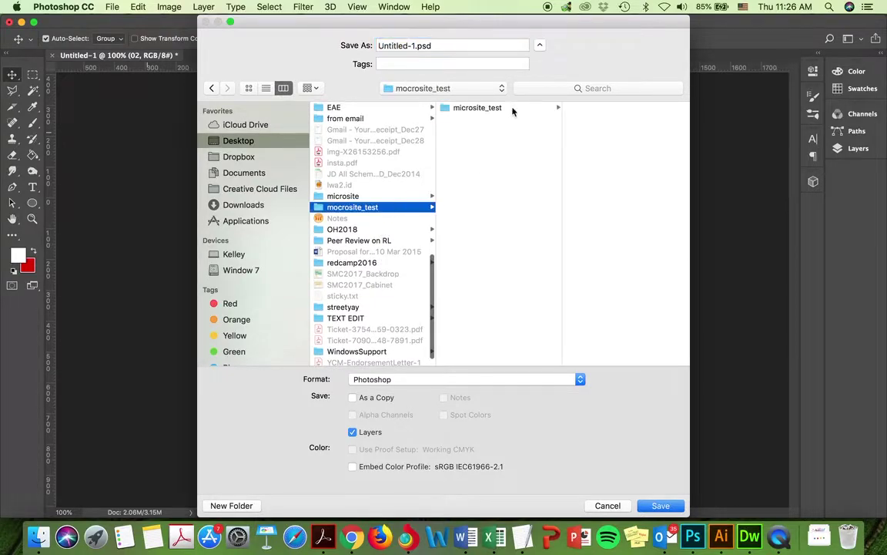
pyautogui.click(512, 107)
pyautogui.click(613, 119)
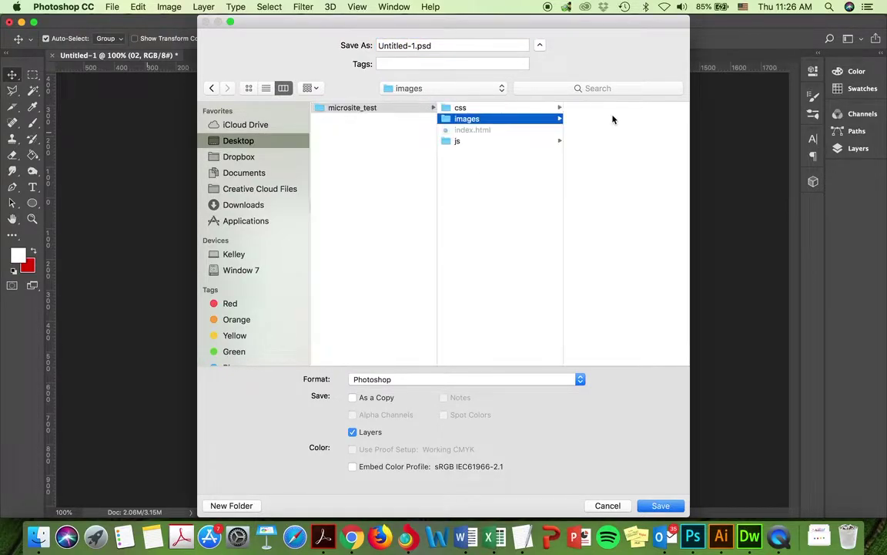
# - Save the banner as a JPEG copy named pic01.jpg, accepting the default JPEG options
pyautogui.click(497, 384)
pyautogui.click(493, 453)
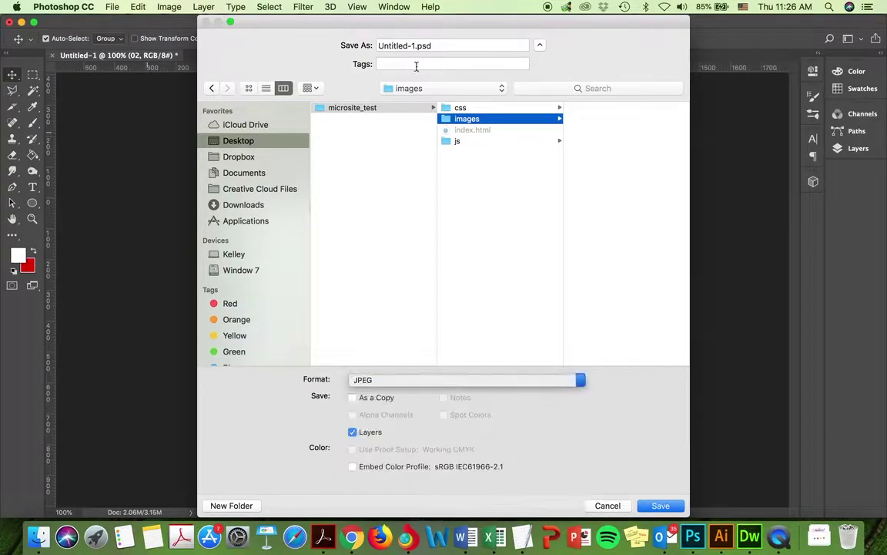
pyautogui.click(414, 46)
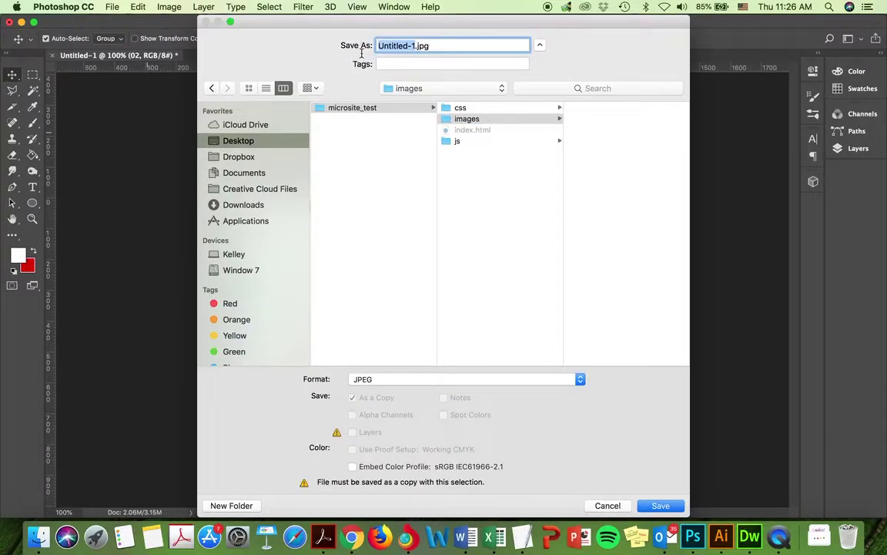
pyautogui.write('pic01')
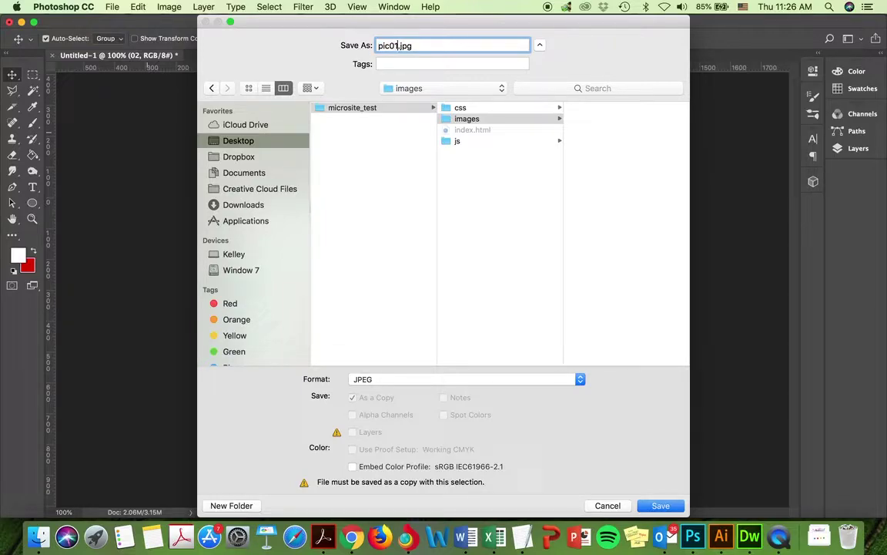
pyautogui.click(662, 505)
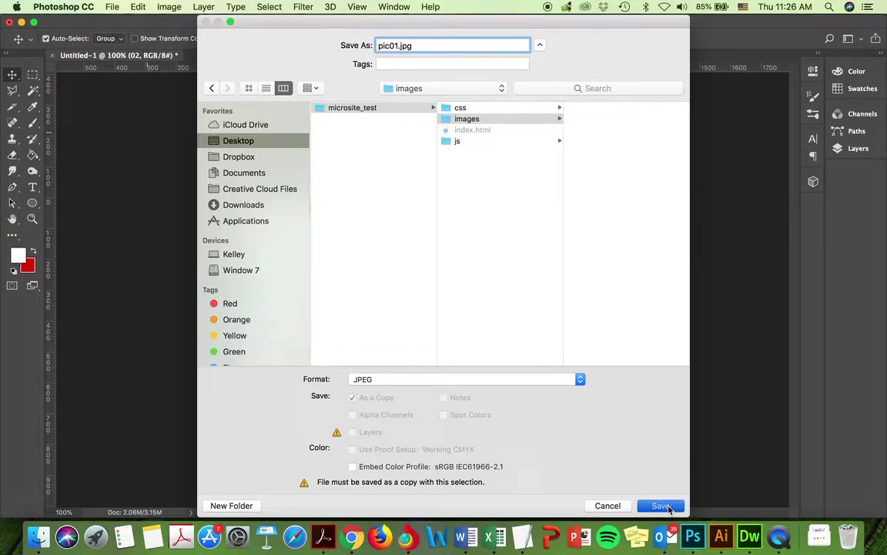
pyautogui.click(516, 178)
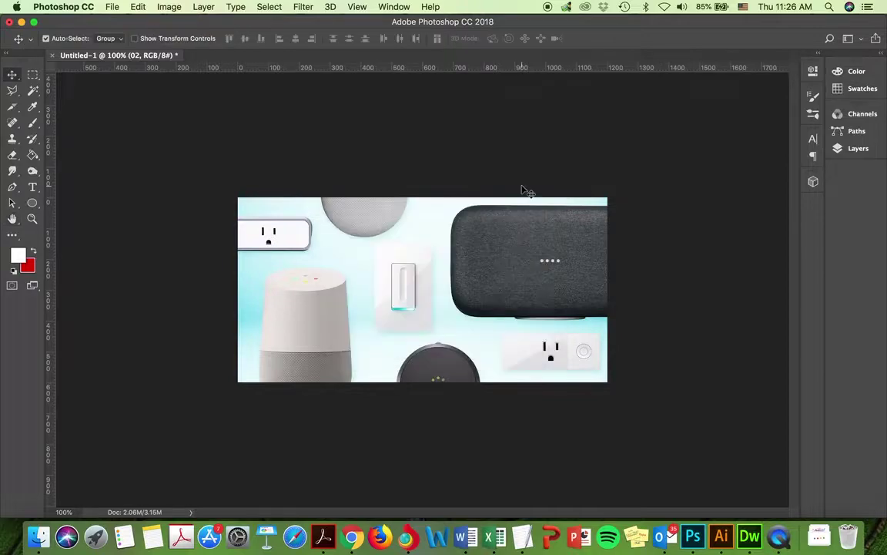
# - Place 03.jpg from Downloads over the current picture so it fills the canvas
pyautogui.click(819, 537)
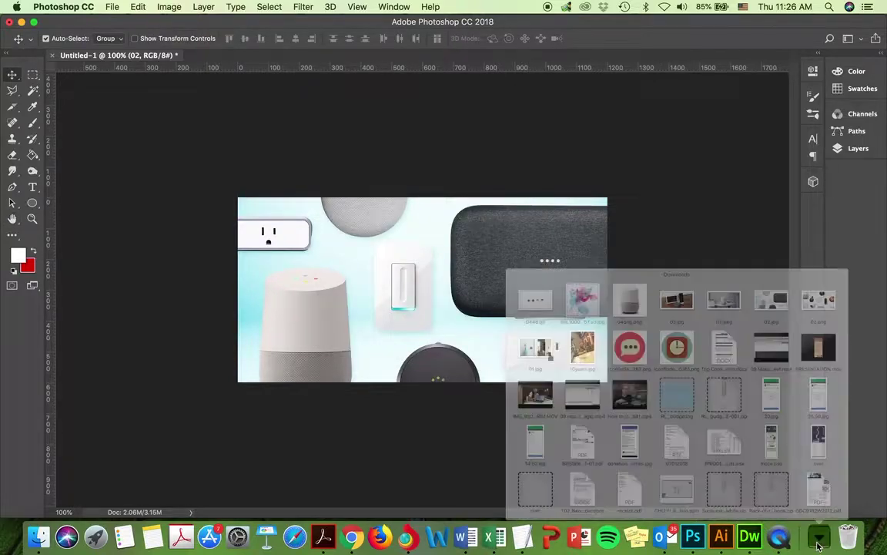
pyautogui.moveTo(555, 147); pyautogui.dragTo(497, 223)
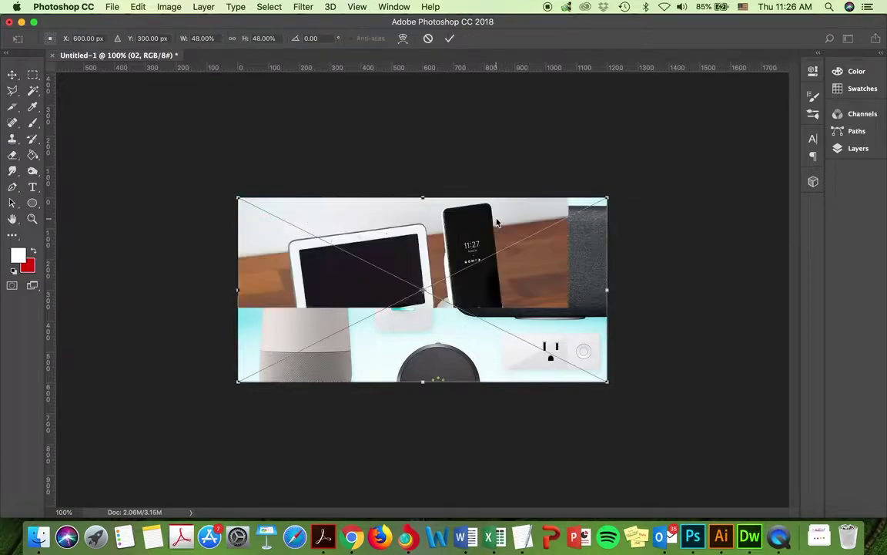
pyautogui.press('Return')
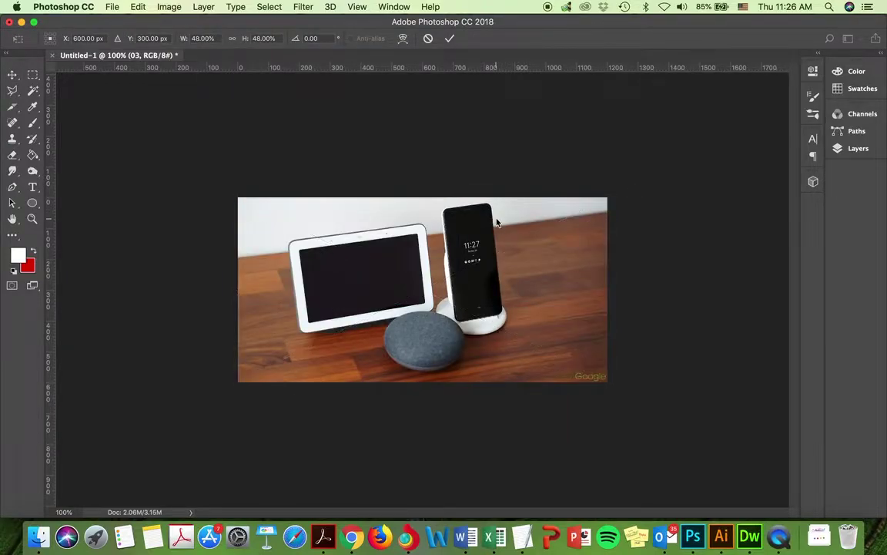
# - Save the current banner as a JPEG copy named pic02.jpg in the images folder, accepting the default JPEG options
pyautogui.click(114, 7)
pyautogui.click(131, 121)
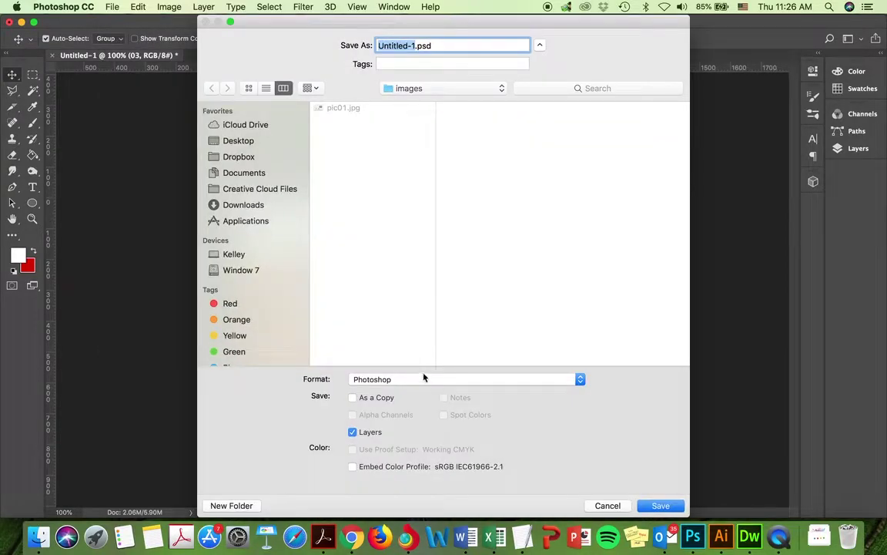
pyautogui.click(422, 378)
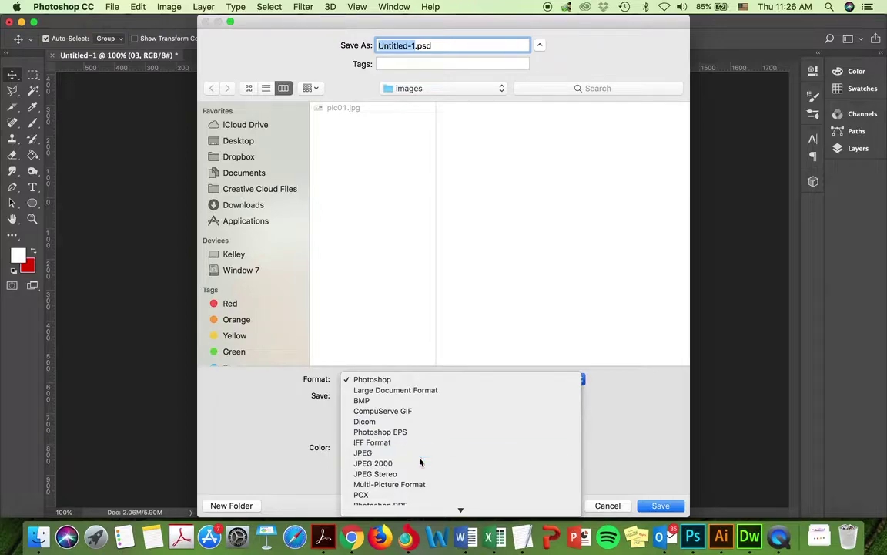
pyautogui.click(422, 463)
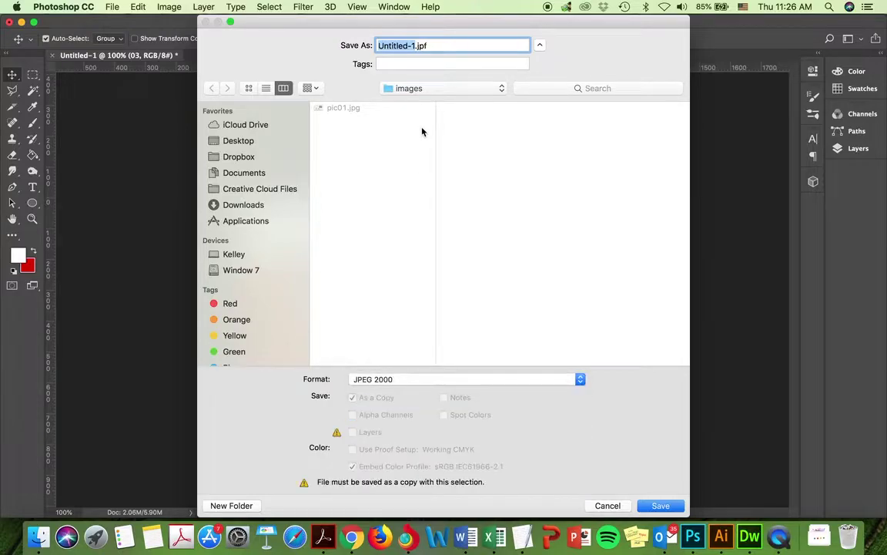
pyautogui.click(355, 112)
pyautogui.click(412, 378)
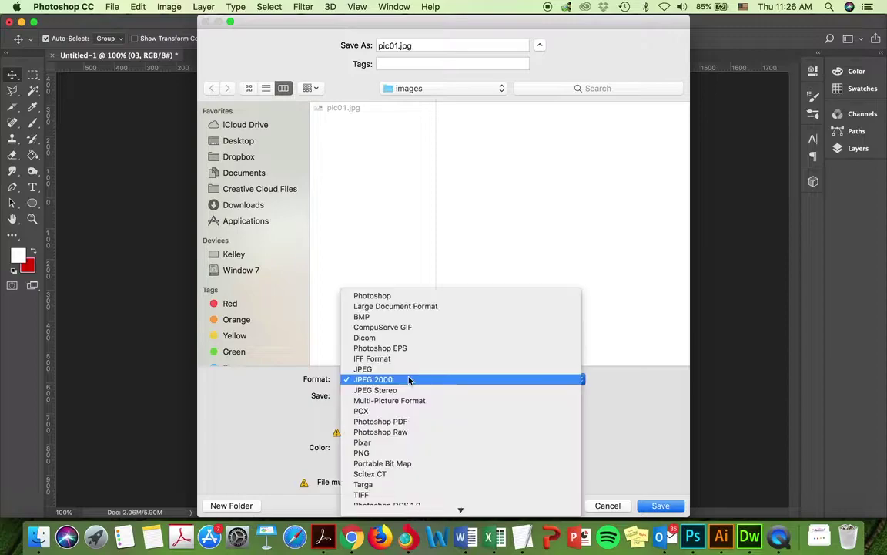
pyautogui.click(409, 371)
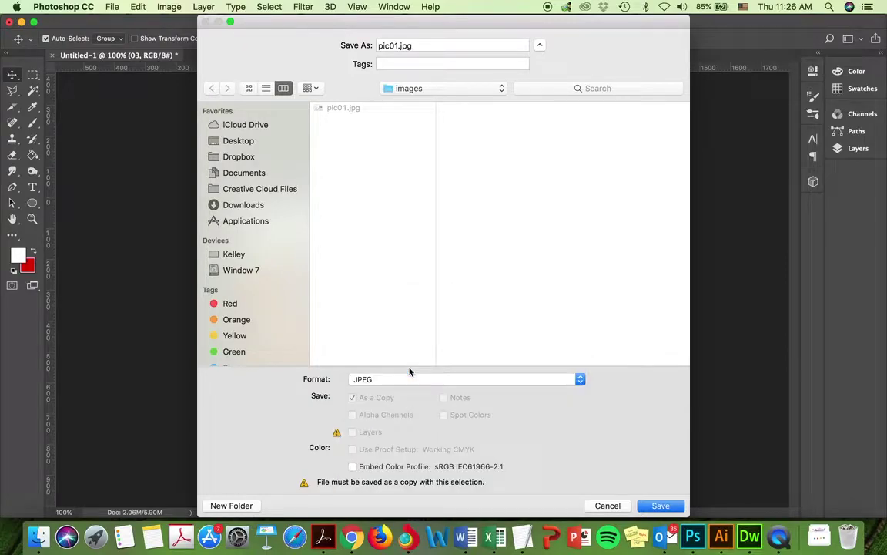
pyautogui.click(396, 47)
pyautogui.press('BackSpace')
pyautogui.write('2')
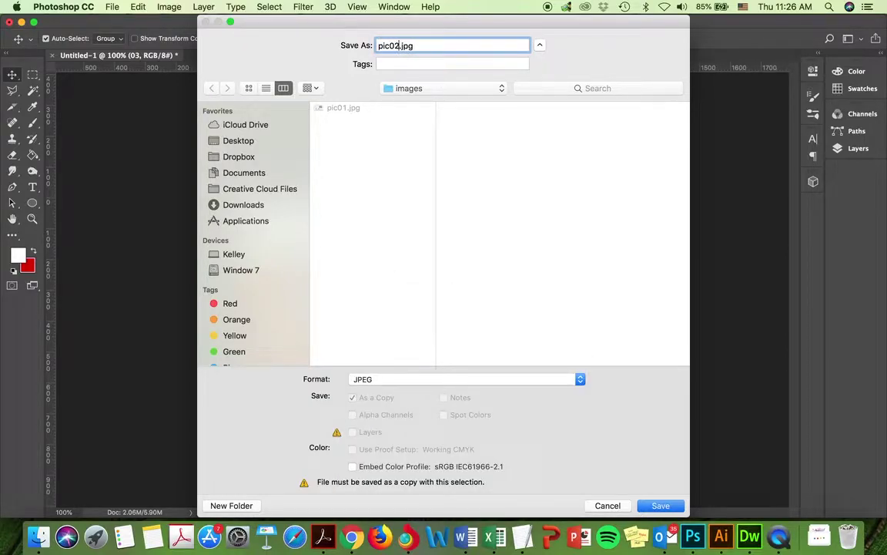
pyautogui.click(660, 505)
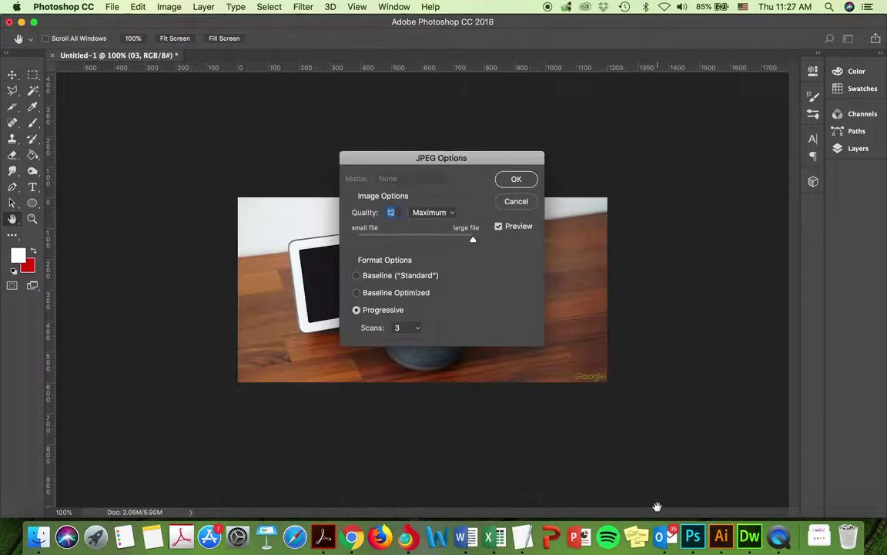
pyautogui.click(529, 181)
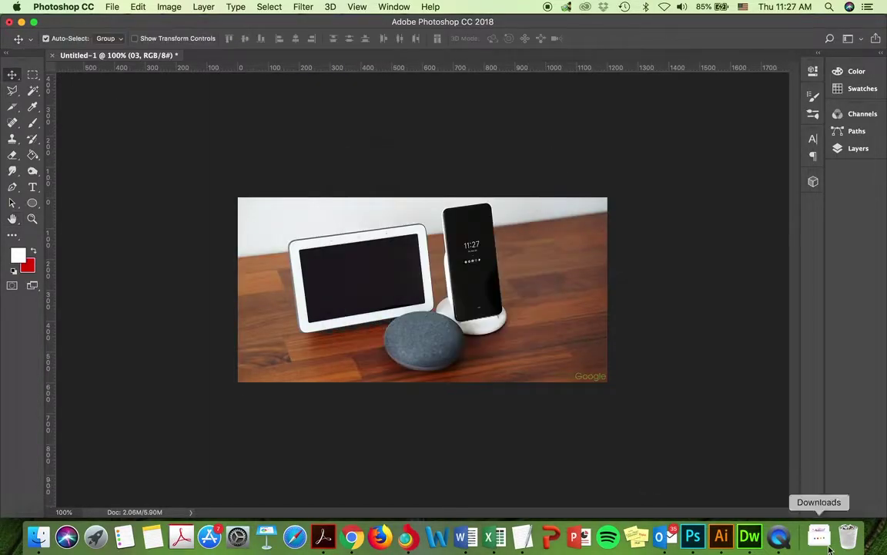
# - Place 02.png from Downloads over the current picture and enlarge it so it covers the whole canvas
pyautogui.click(819, 537)
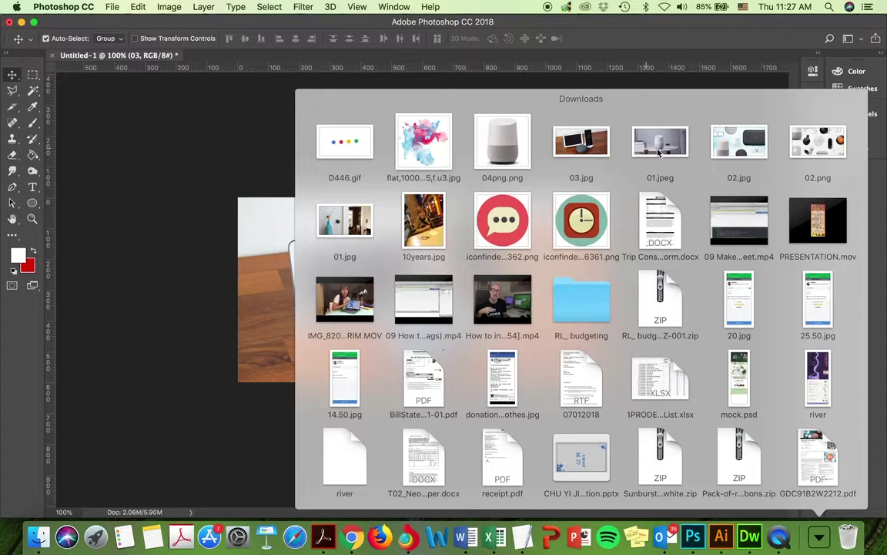
pyautogui.moveTo(832, 143); pyautogui.dragTo(483, 307)
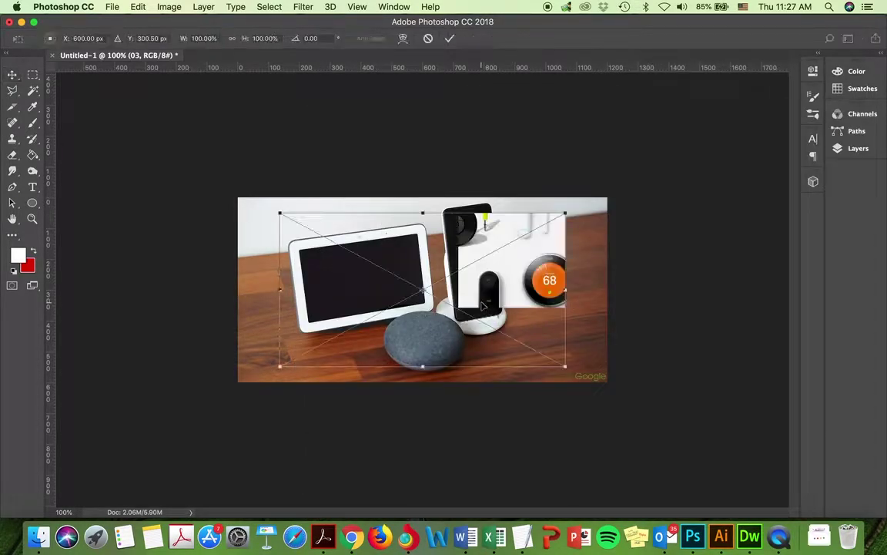
pyautogui.moveTo(571, 371); pyautogui.dragTo(629, 400)
pyautogui.moveTo(277, 211); pyautogui.dragTo(233, 186)
pyautogui.press('Return')
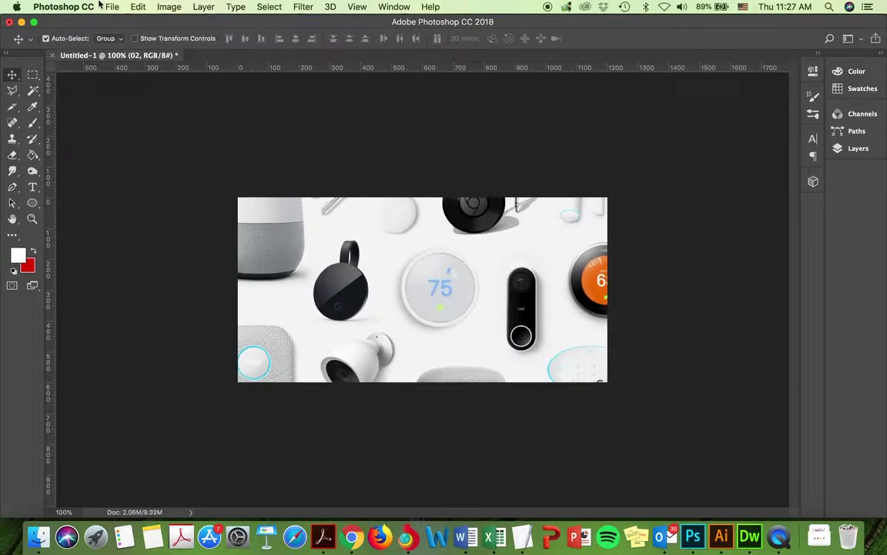
# - Save the new banner as a JPEG copy named pic03.jpg in the images folder, accepting the default JPEG options
pyautogui.click(109, 8)
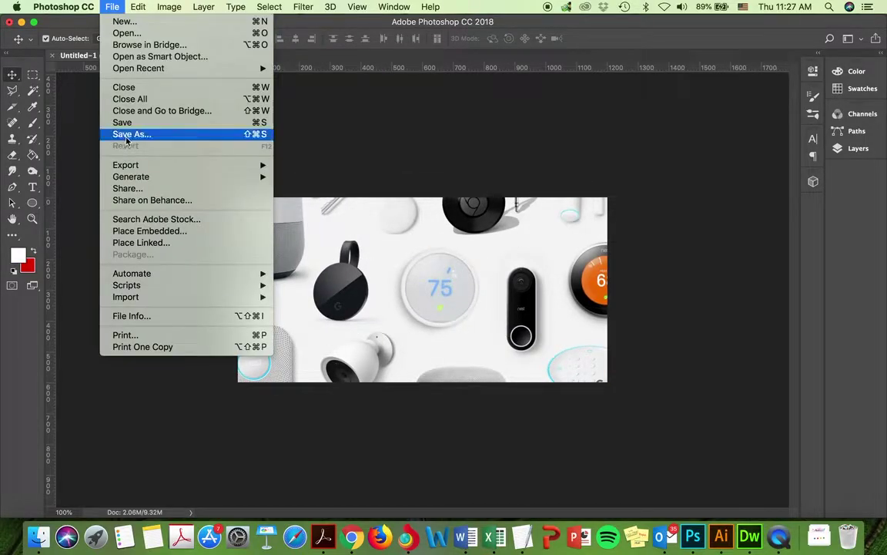
pyautogui.click(128, 136)
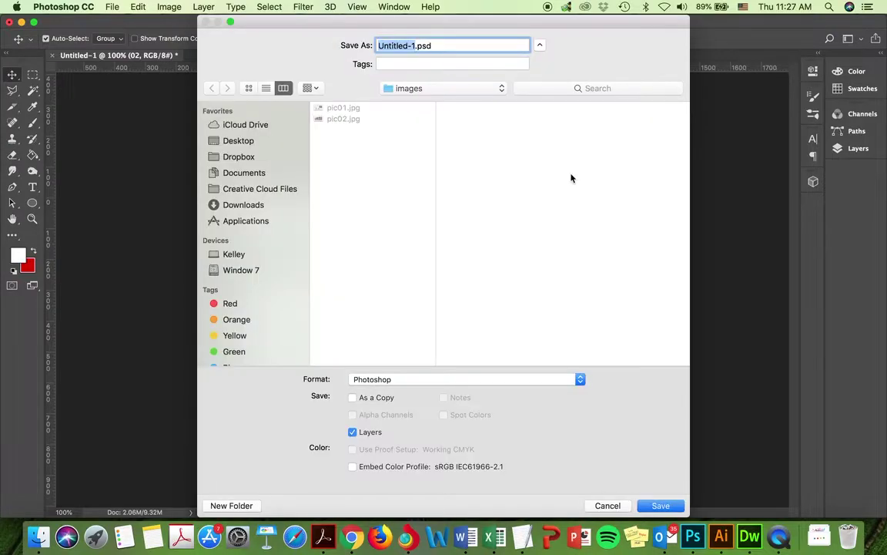
pyautogui.click(431, 380)
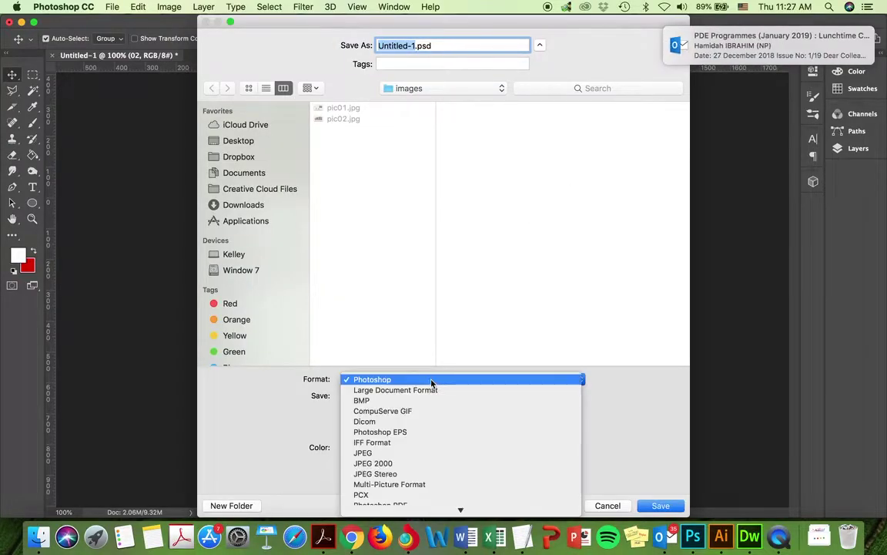
pyautogui.click(431, 454)
pyautogui.write('pic03.jpg')
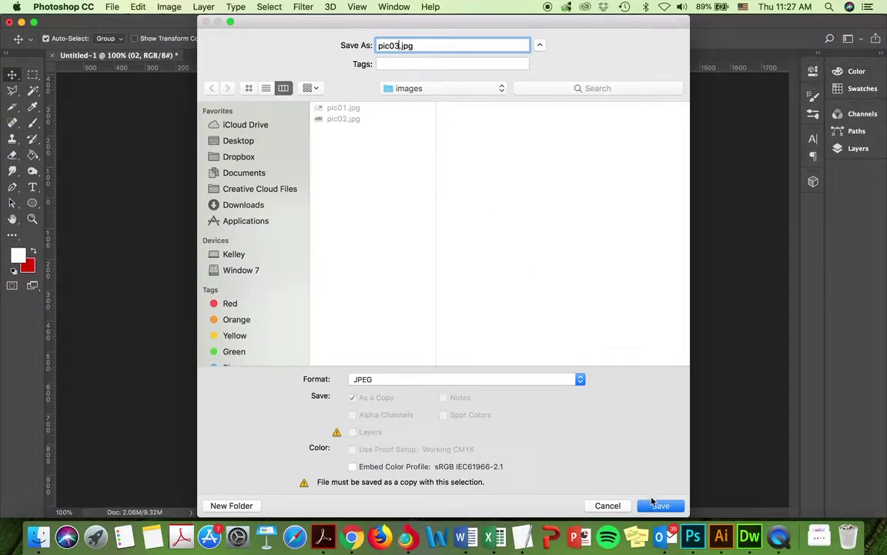
pyautogui.click(660, 505)
pyautogui.click(517, 180)
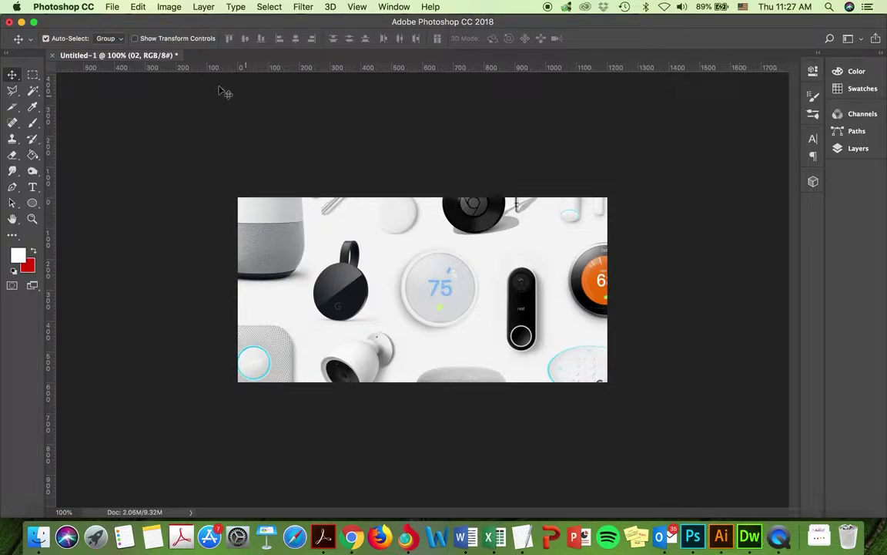
pyautogui.click(112, 6)
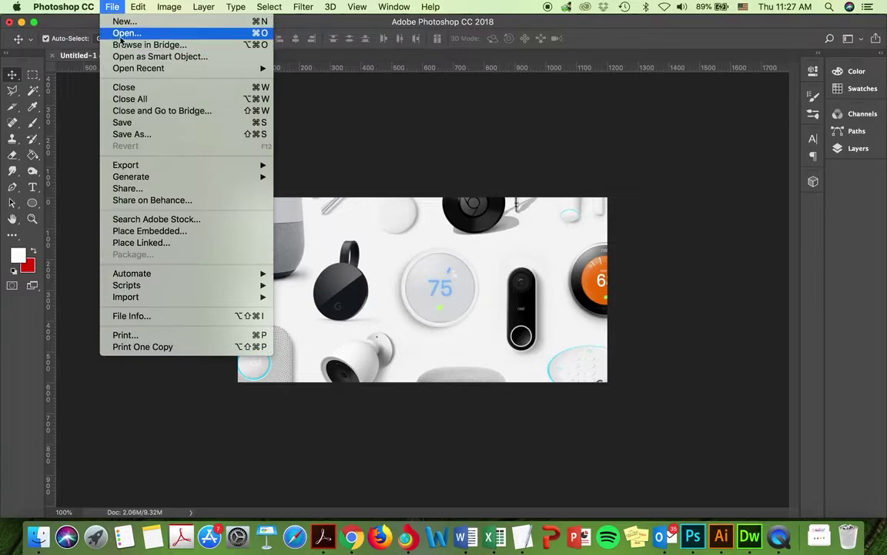
pyautogui.moveTo(137, 71)
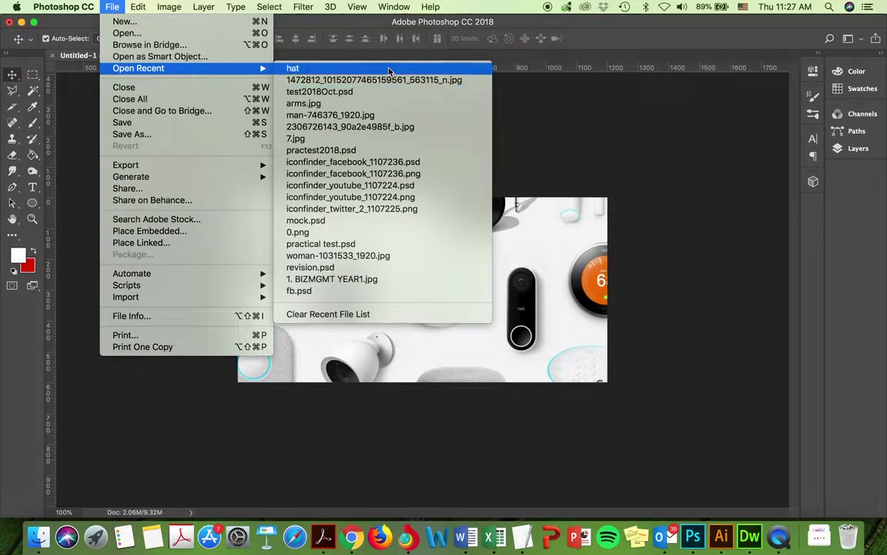
pyautogui.click(667, 184)
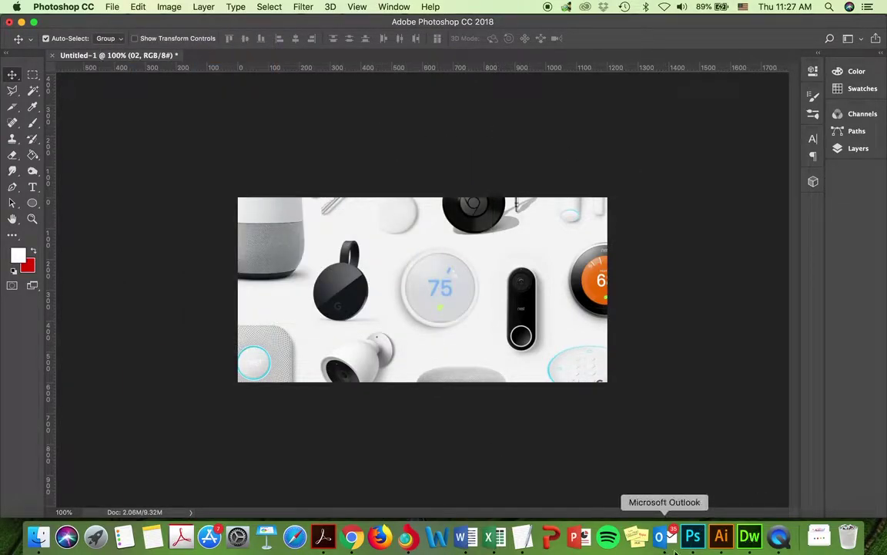
# - Check the microsite's images folder and preview pic01.jpg, pic02.jpg and pic03.jpg with their dimensions, without opening any of them
pyautogui.click(37, 539)
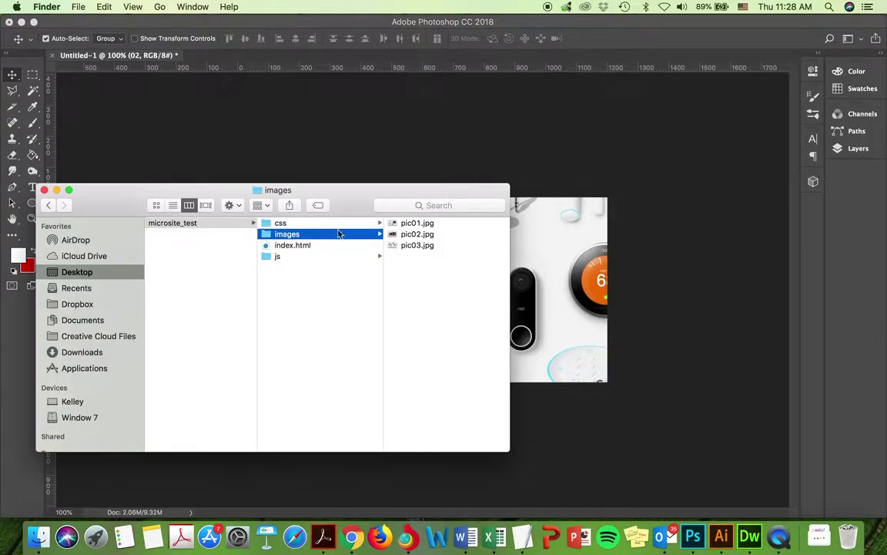
pyautogui.click(655, 354)
pyautogui.click(109, 9)
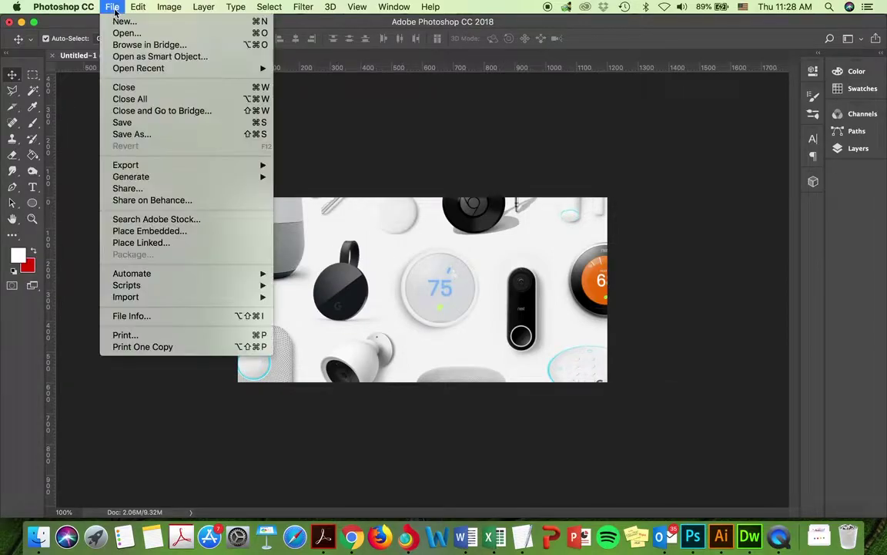
pyautogui.click(123, 35)
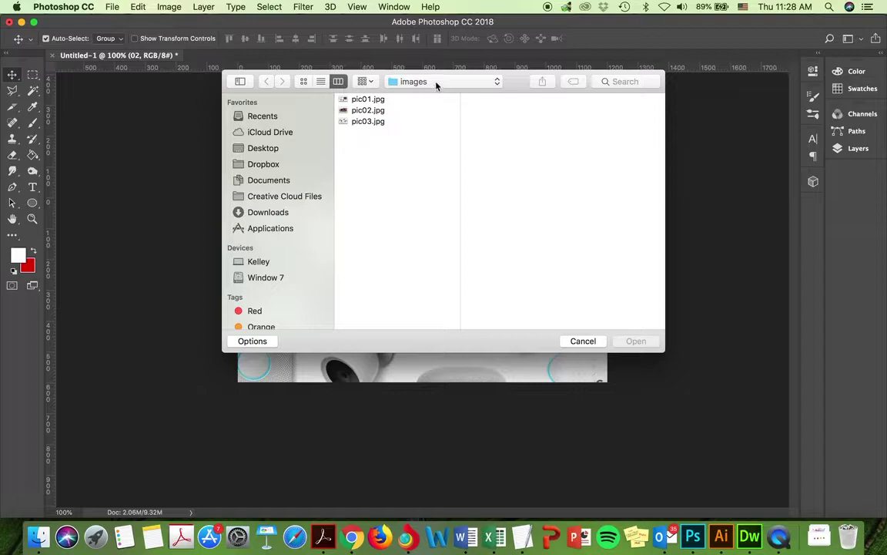
pyautogui.click(368, 99)
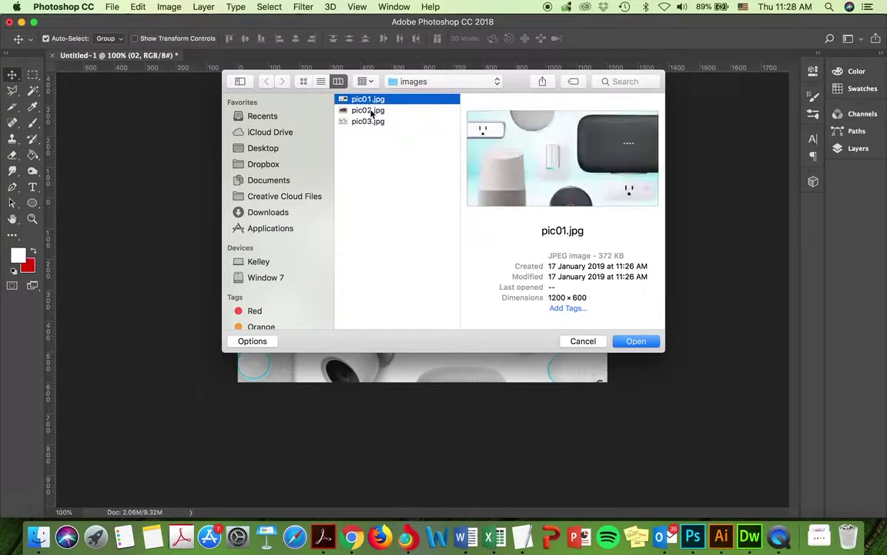
pyautogui.click(371, 111)
pyautogui.click(373, 121)
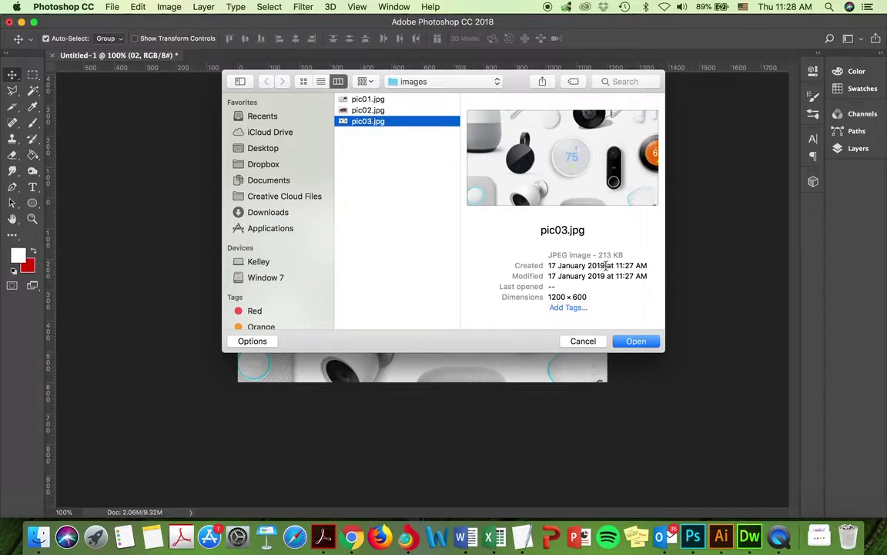
pyautogui.click(583, 341)
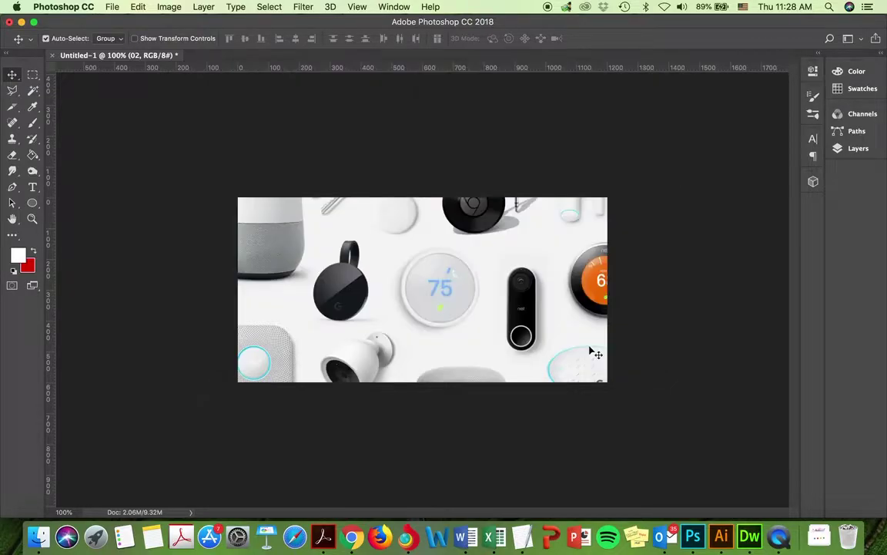
pyautogui.click(112, 6)
pyautogui.click(150, 134)
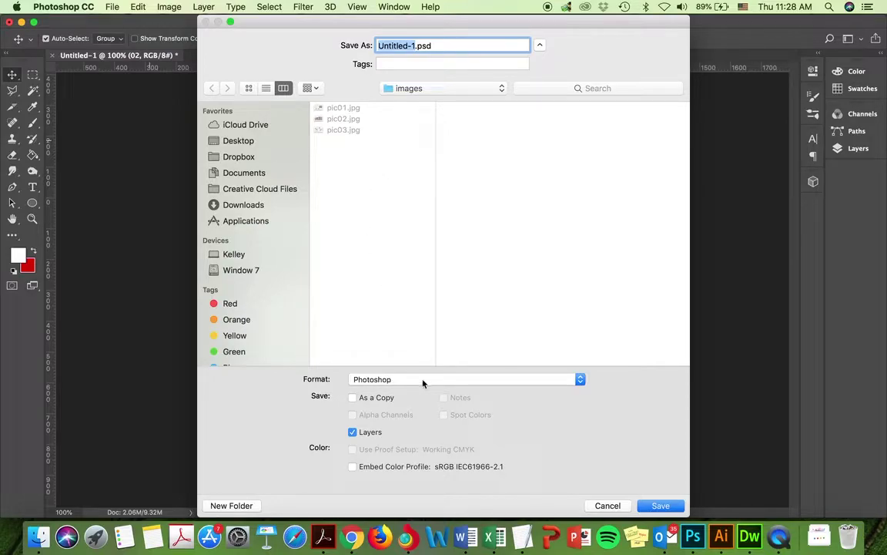
pyautogui.click(433, 90)
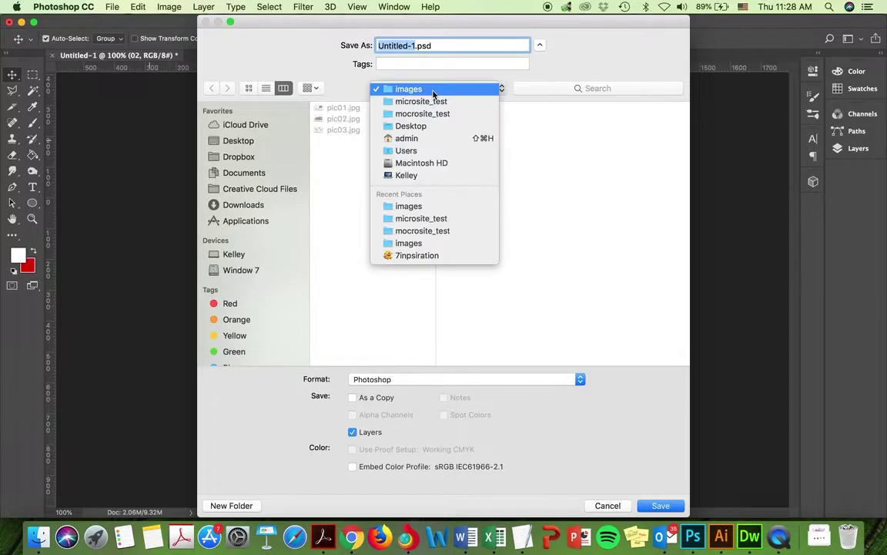
pyautogui.click(445, 90)
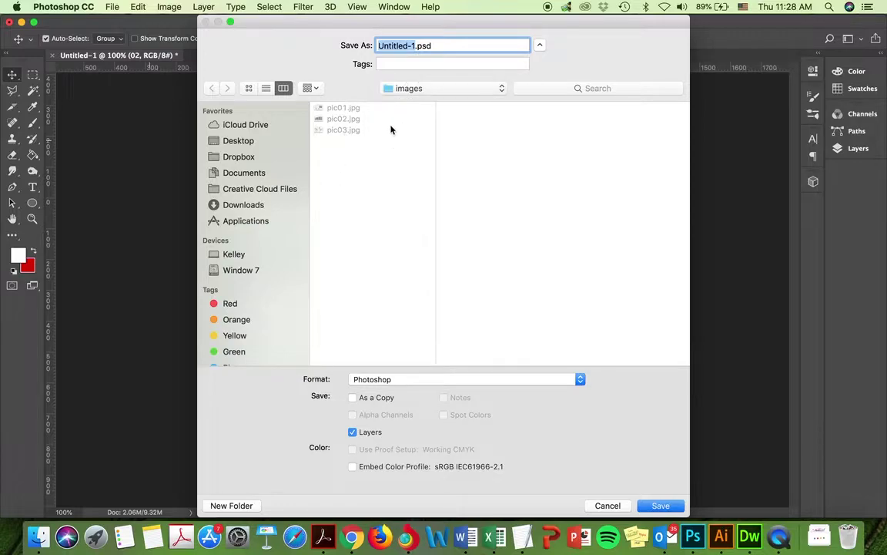
pyautogui.click(616, 505)
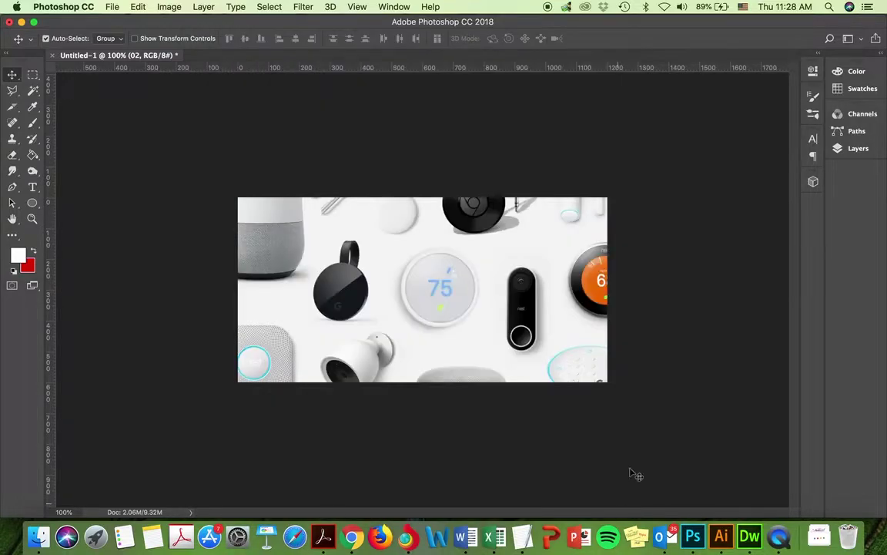
# - Switch to Dreamweaver, create a new CSS file named main linked to index.html, and show its code
pyautogui.click(749, 535)
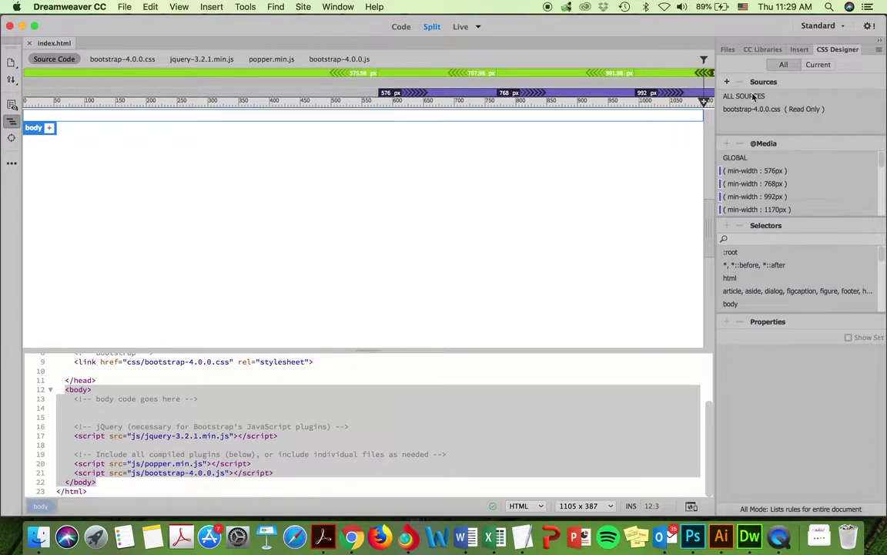
pyautogui.click(728, 82)
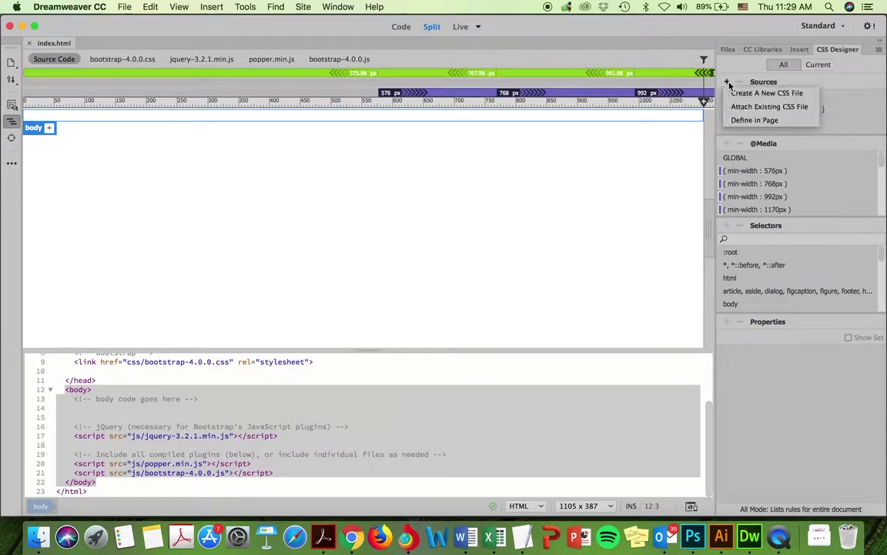
pyautogui.click(753, 93)
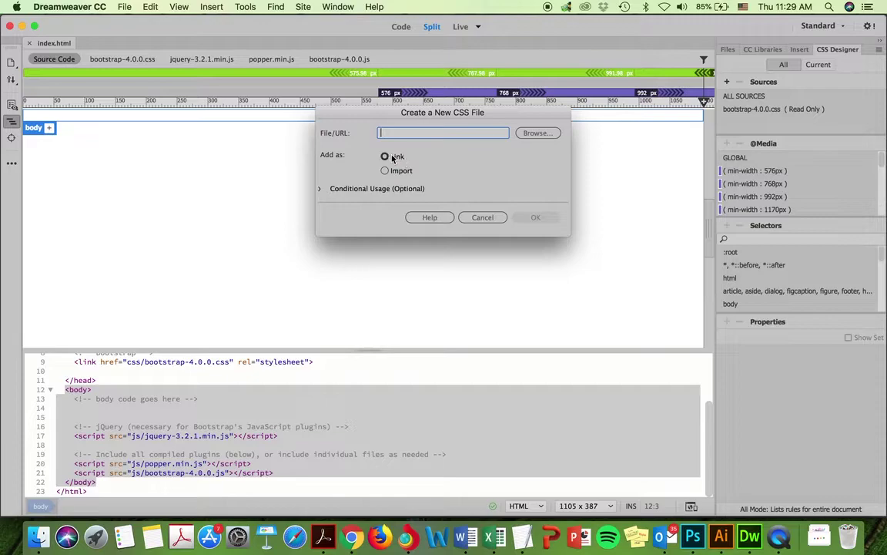
pyautogui.write('main')
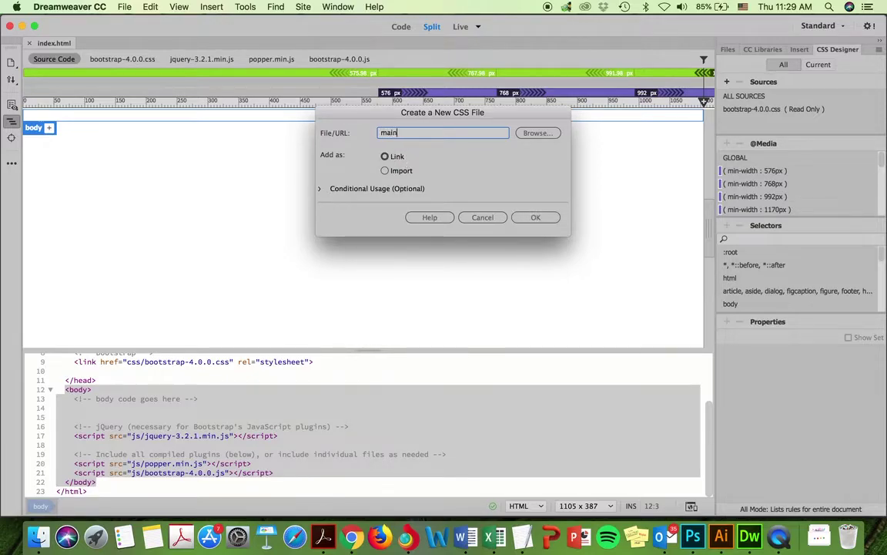
pyautogui.click(540, 219)
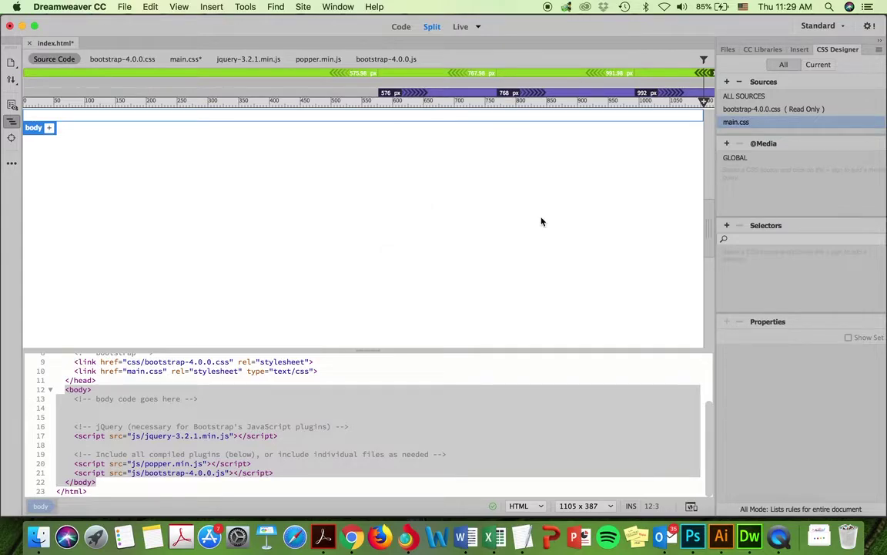
pyautogui.click(191, 64)
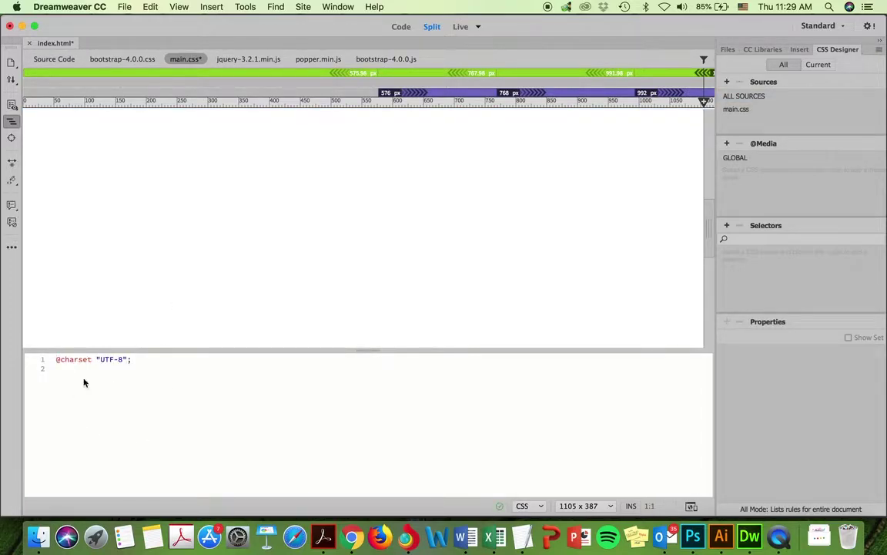
# - Return to the source code of index.html and save all open files, including main.css
pyautogui.click(58, 59)
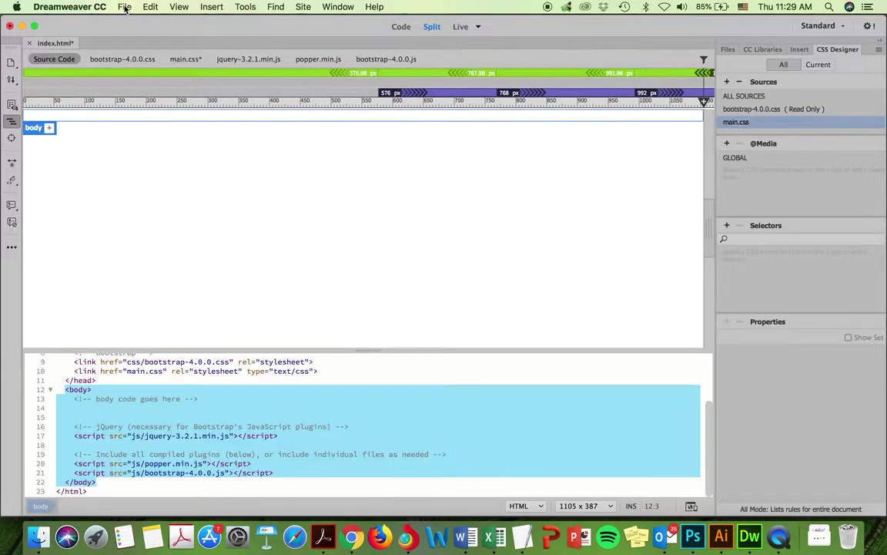
pyautogui.click(124, 7)
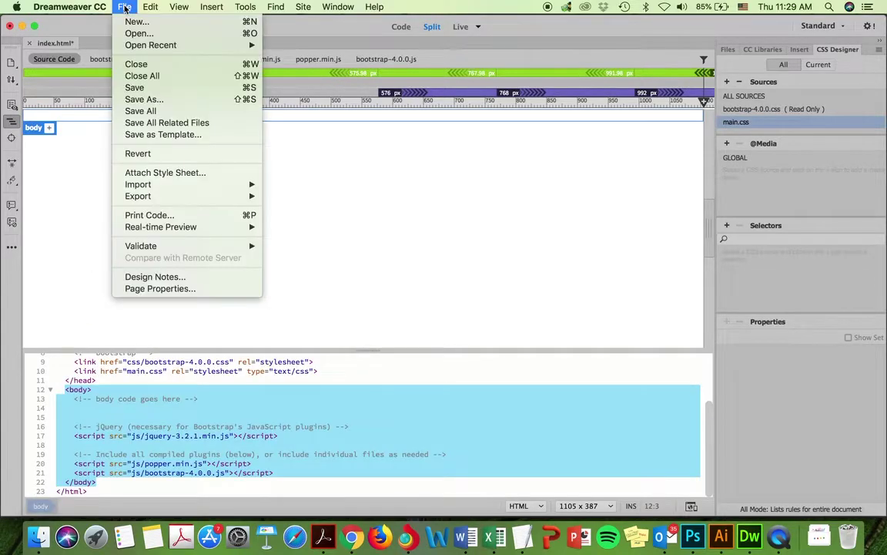
pyautogui.click(164, 113)
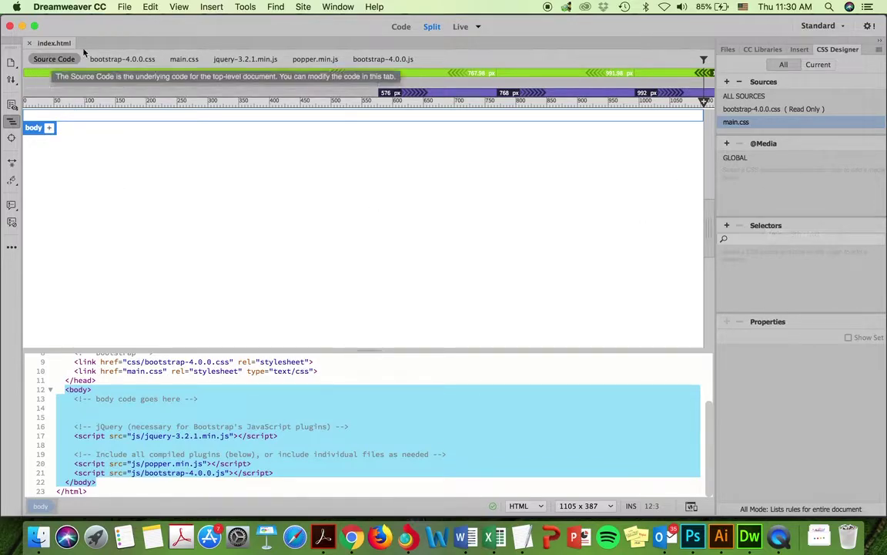
# - Show the Bootstrap Components available for insertion and look through the list from the containers to the form elements
pyautogui.click(799, 50)
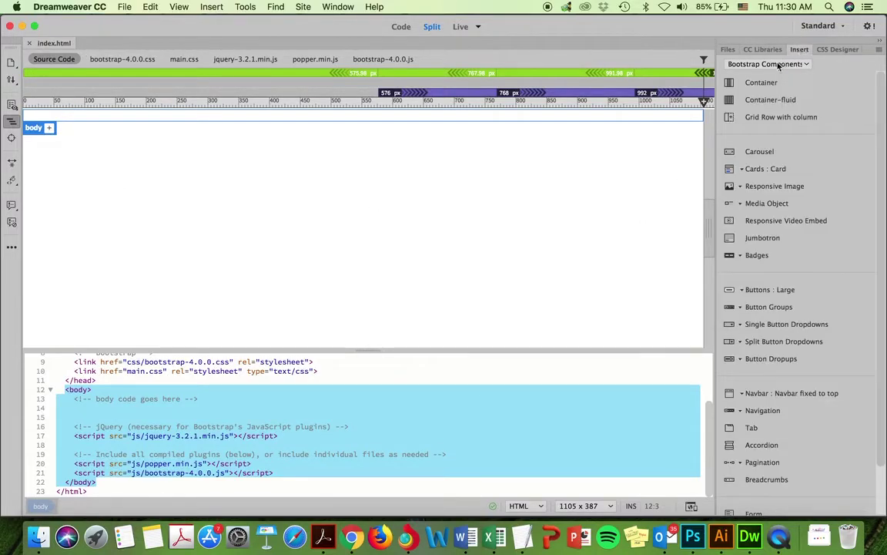
pyautogui.click(763, 64)
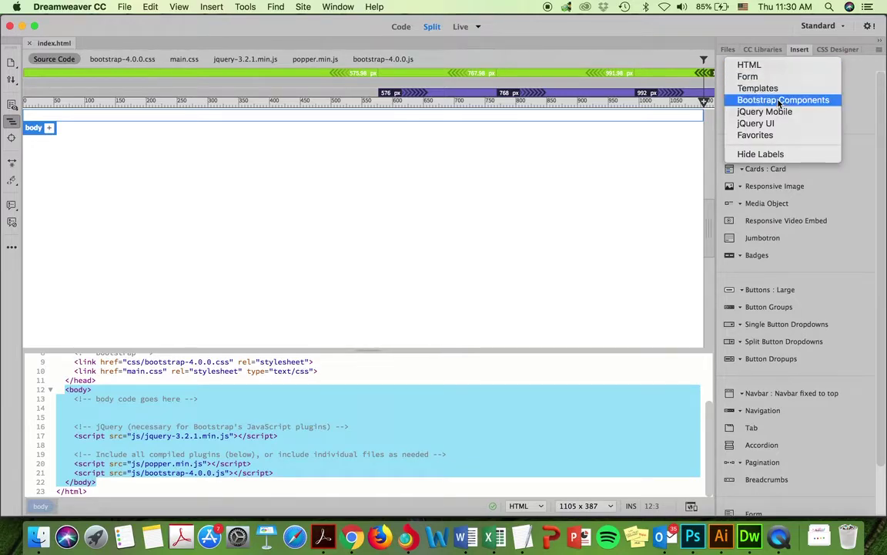
pyautogui.click(735, 104)
pyautogui.scroll(-3, 812, 255)
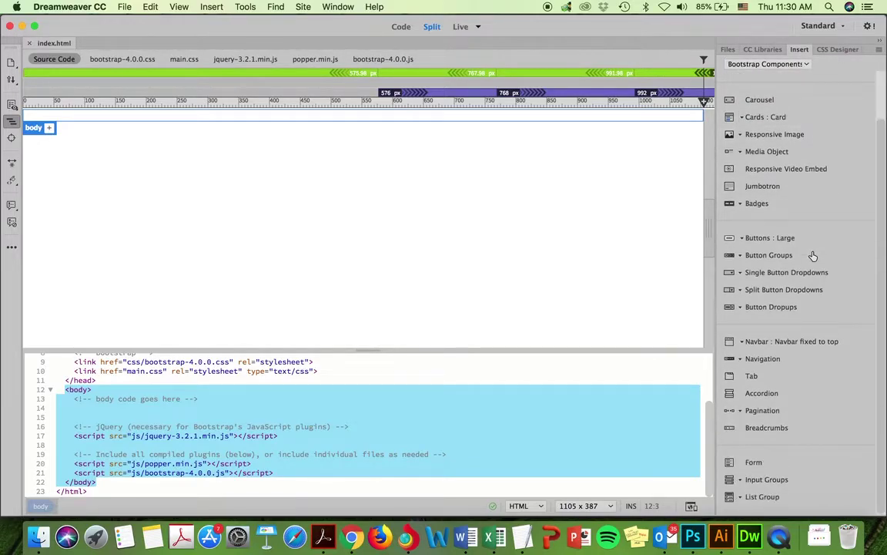
pyautogui.scroll(1, 802, 281)
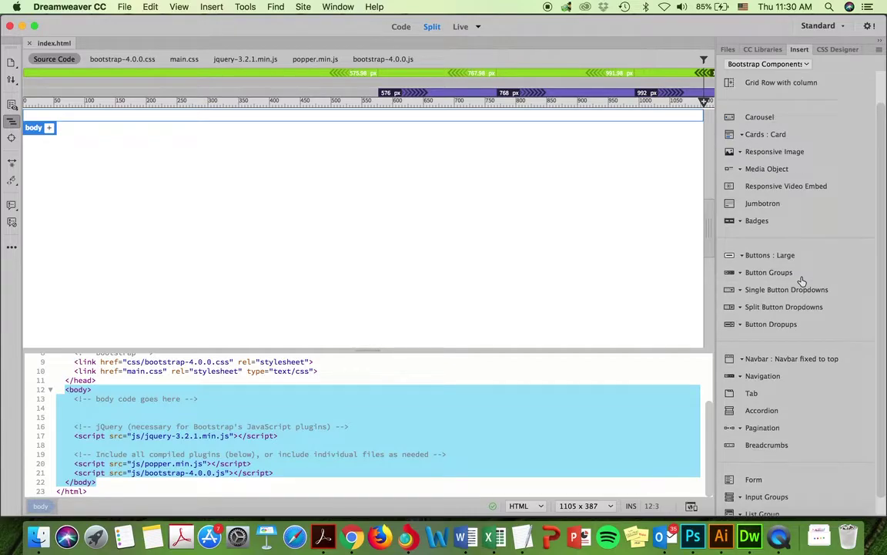
pyautogui.scroll(2, 802, 281)
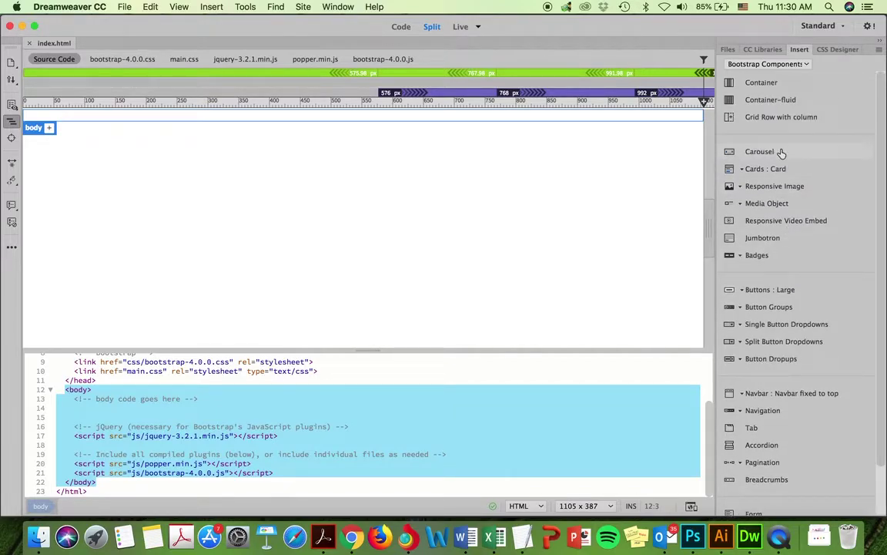